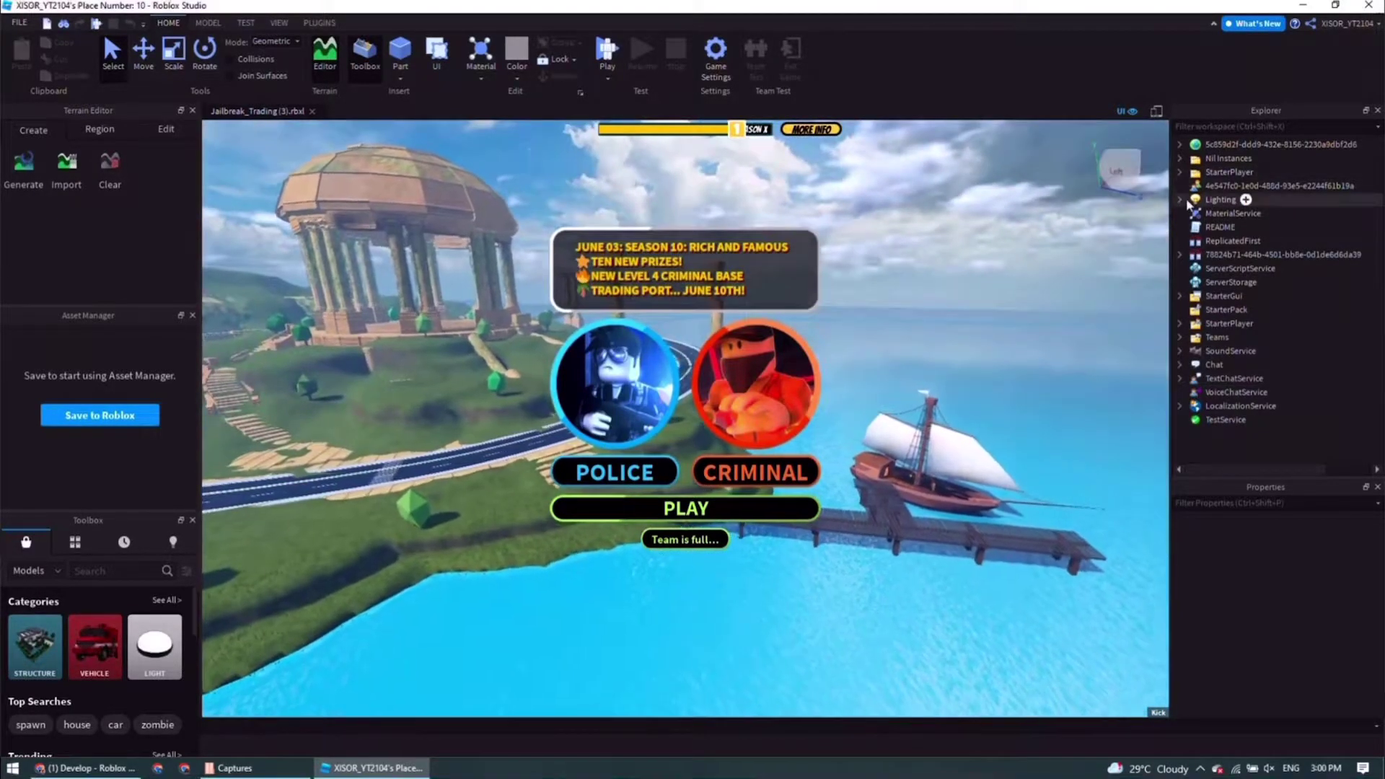
# - Erode the grass terrain on the slope beside the shoreline with the Erode brush
pyautogui.click(959, 502)
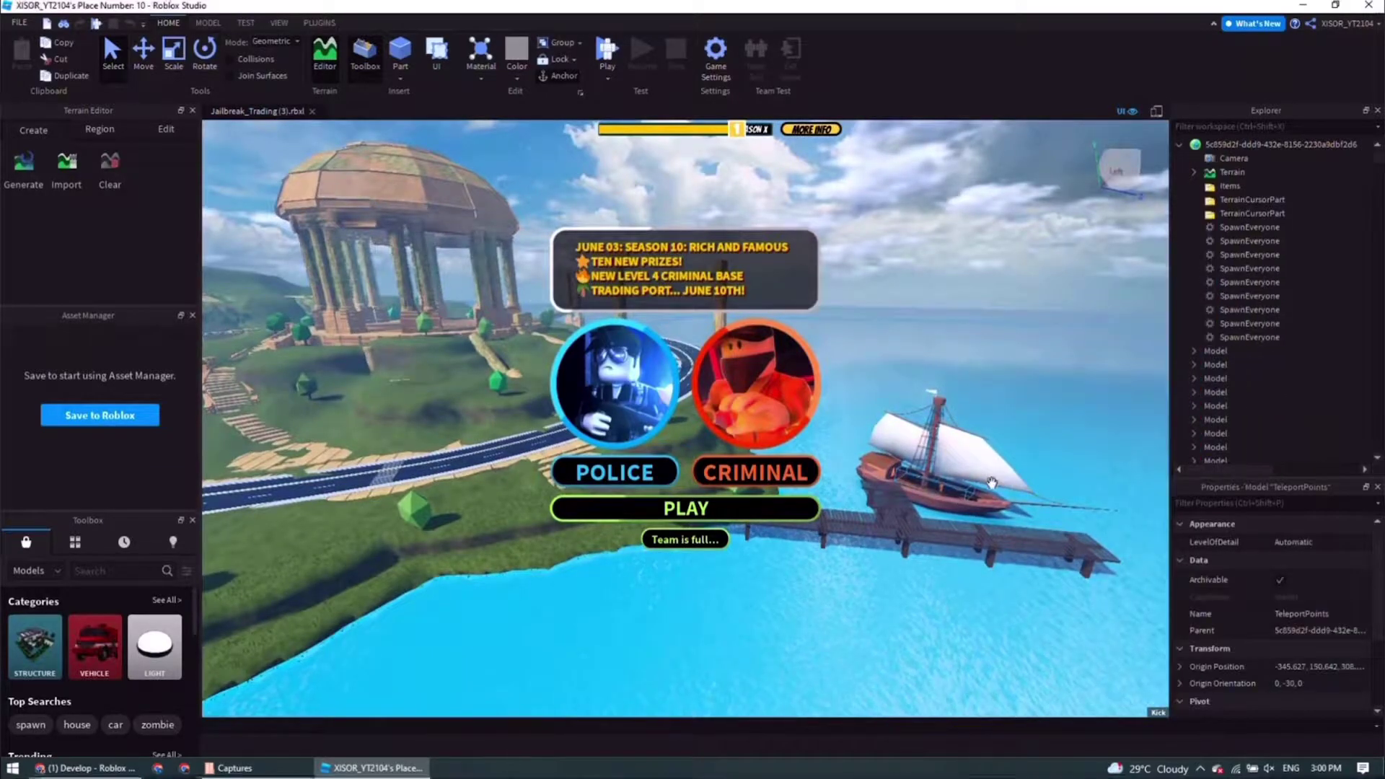
pyautogui.click(908, 488)
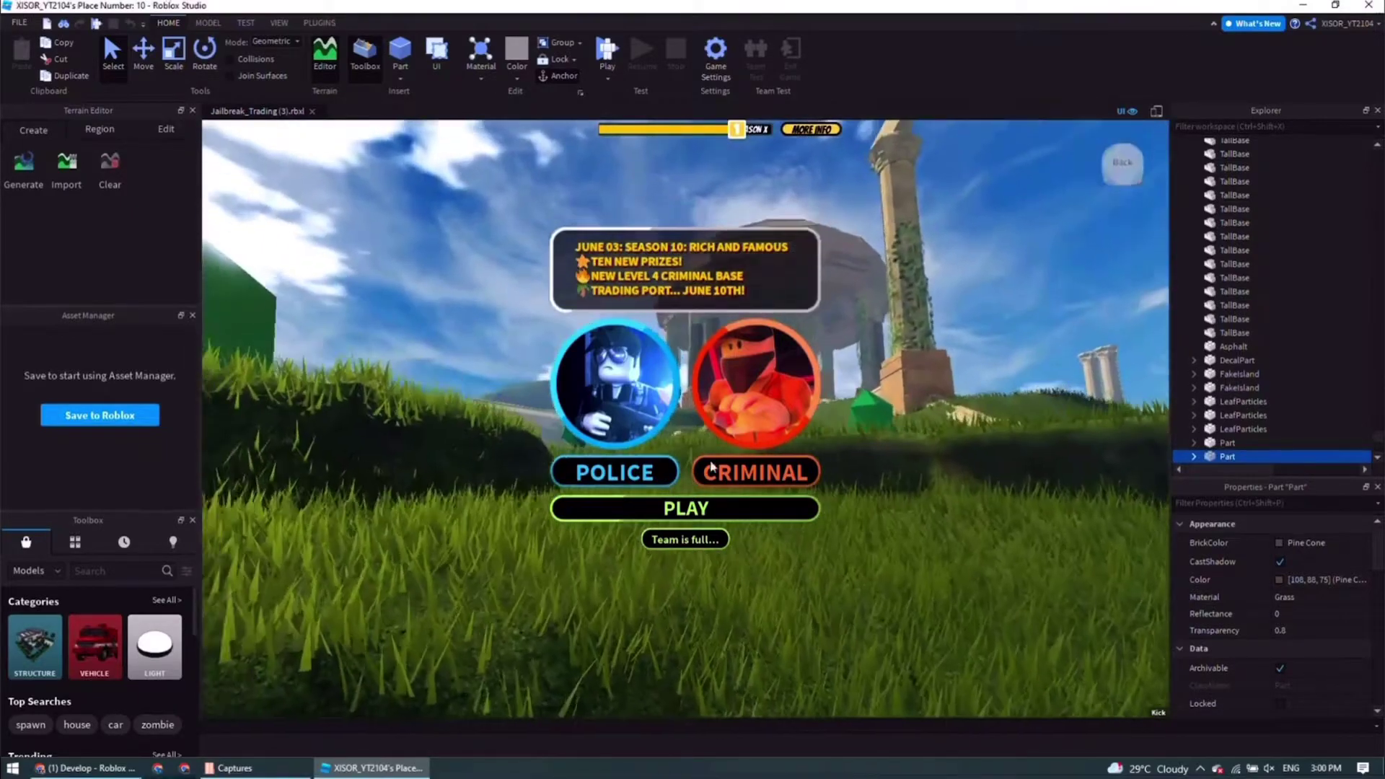
pyautogui.click(166, 129)
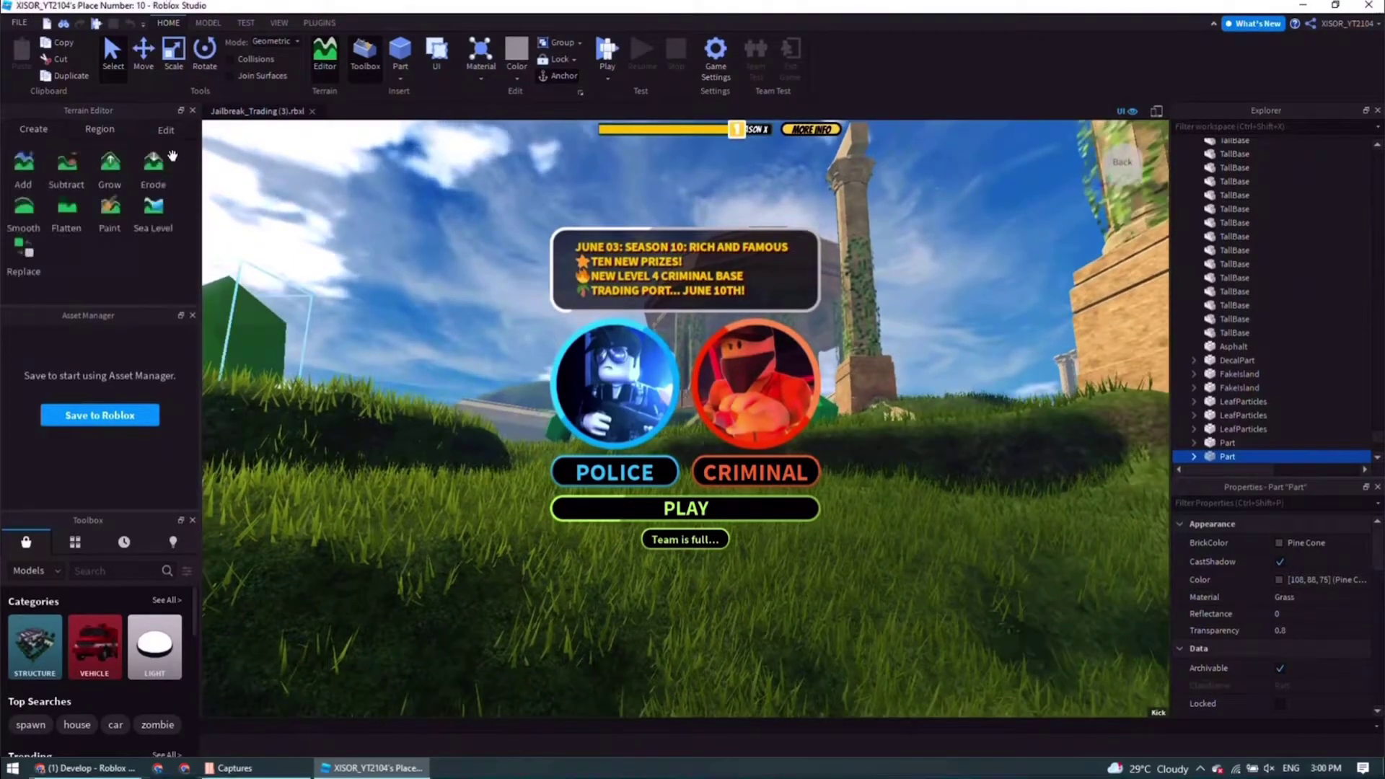
pyautogui.click(153, 169)
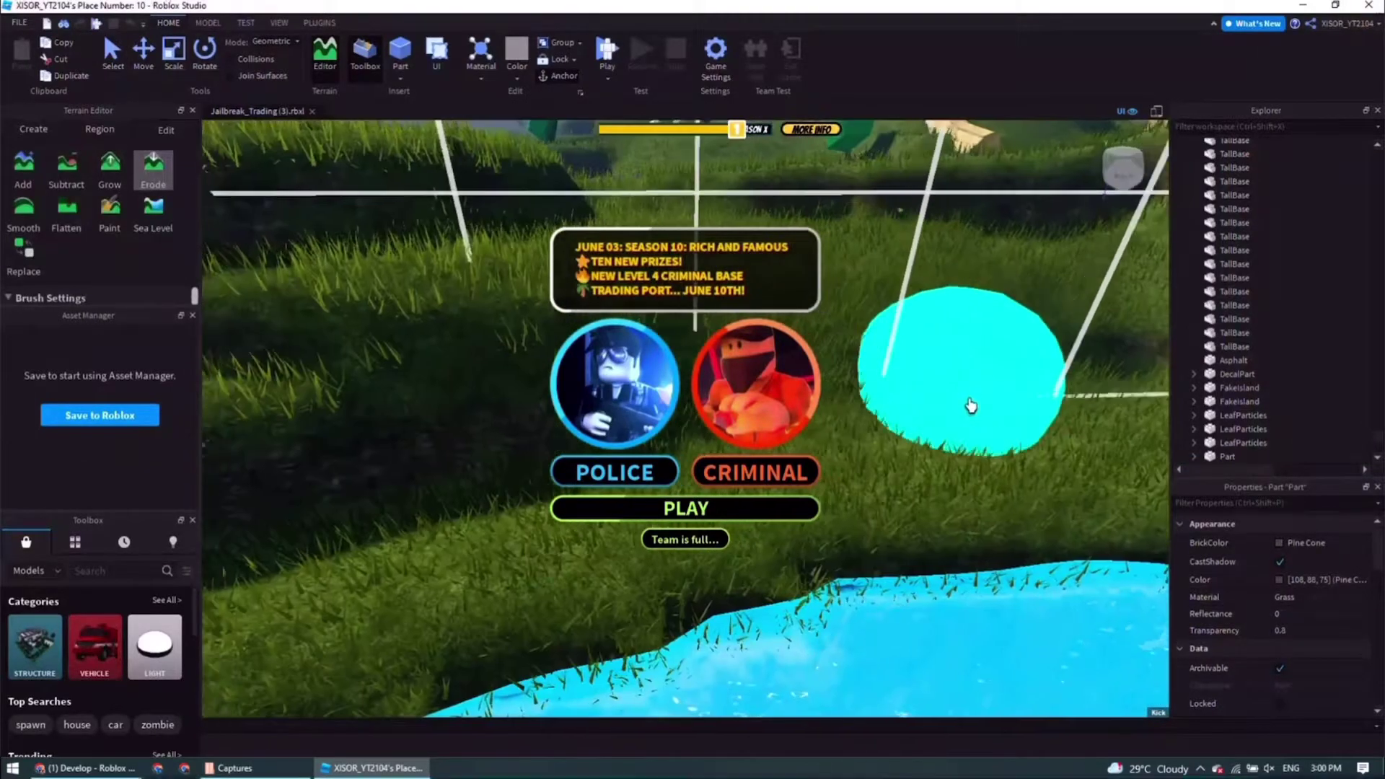
pyautogui.moveTo(969, 395)
pyautogui.mouseDown()
pyautogui.moveTo(1019, 391)
pyautogui.moveTo(1031, 339)
pyautogui.mouseUp()
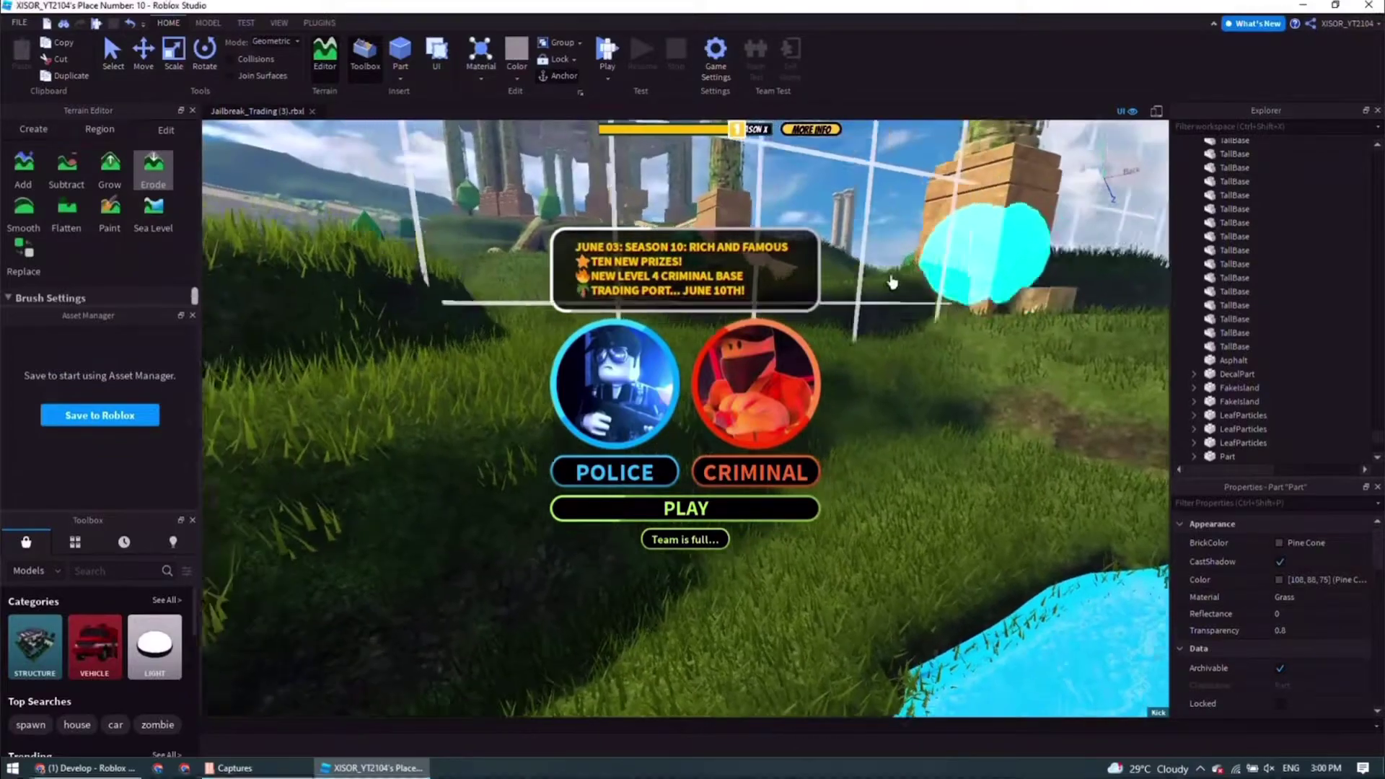
# - Grow the grass terrain along the shoreline slope and the bank beside the road
pyautogui.click(110, 167)
pyautogui.moveTo(902, 419)
pyautogui.mouseDown()
pyautogui.moveTo(853, 454)
pyautogui.moveTo(866, 480)
pyautogui.mouseUp()
pyautogui.moveTo(959, 435); pyautogui.dragTo(894, 432)
pyautogui.moveTo(809, 481)
pyautogui.mouseDown()
pyautogui.moveTo(977, 364)
pyautogui.moveTo(989, 379)
pyautogui.moveTo(1023, 360)
pyautogui.moveTo(1039, 268)
pyautogui.mouseUp()
pyautogui.moveTo(1038, 268); pyautogui.dragTo(1045, 289, button='right')
pyautogui.press('w')
pyautogui.press('s')
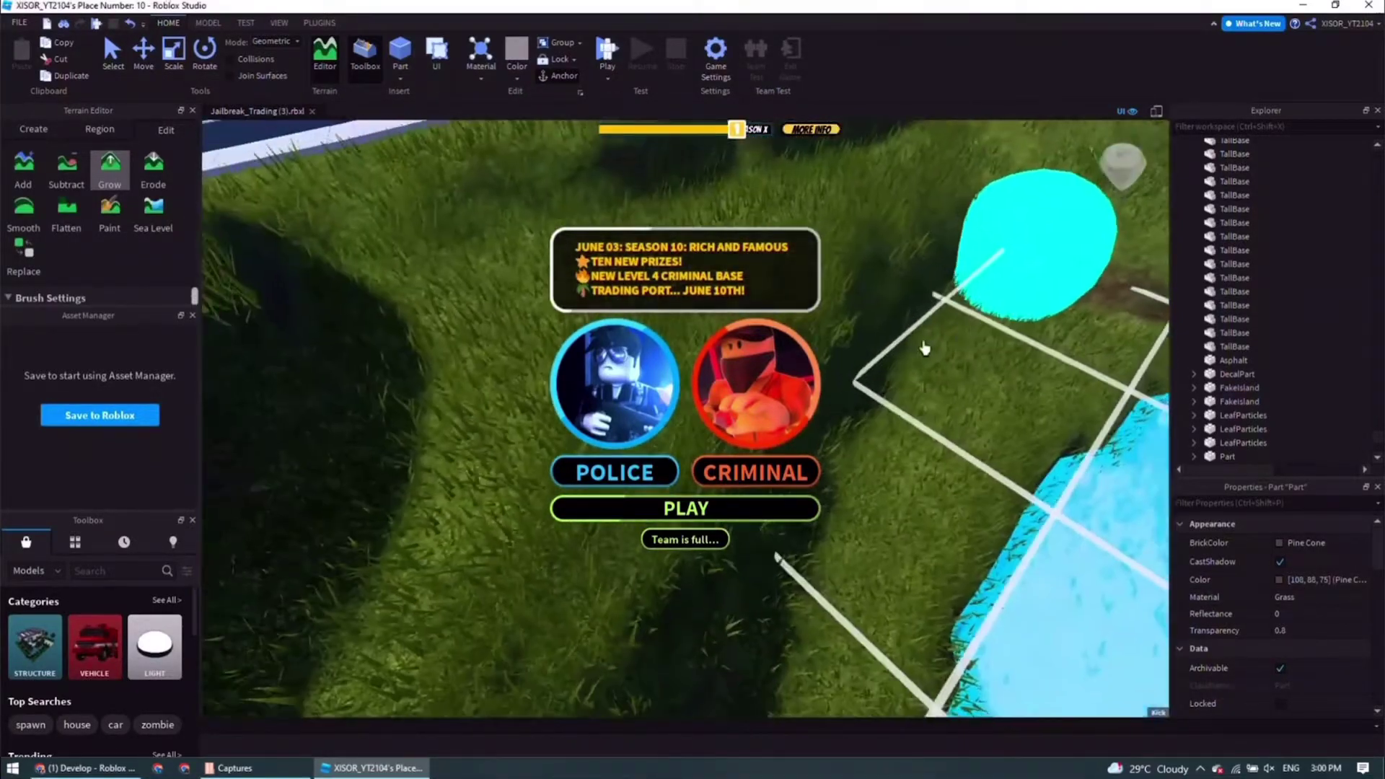
pyautogui.moveTo(862, 329)
pyautogui.mouseDown(button='right')
pyautogui.moveTo(884, 344)
pyautogui.moveTo(864, 334)
pyautogui.mouseUp(button='right')
pyautogui.press('w')
pyautogui.press('w')
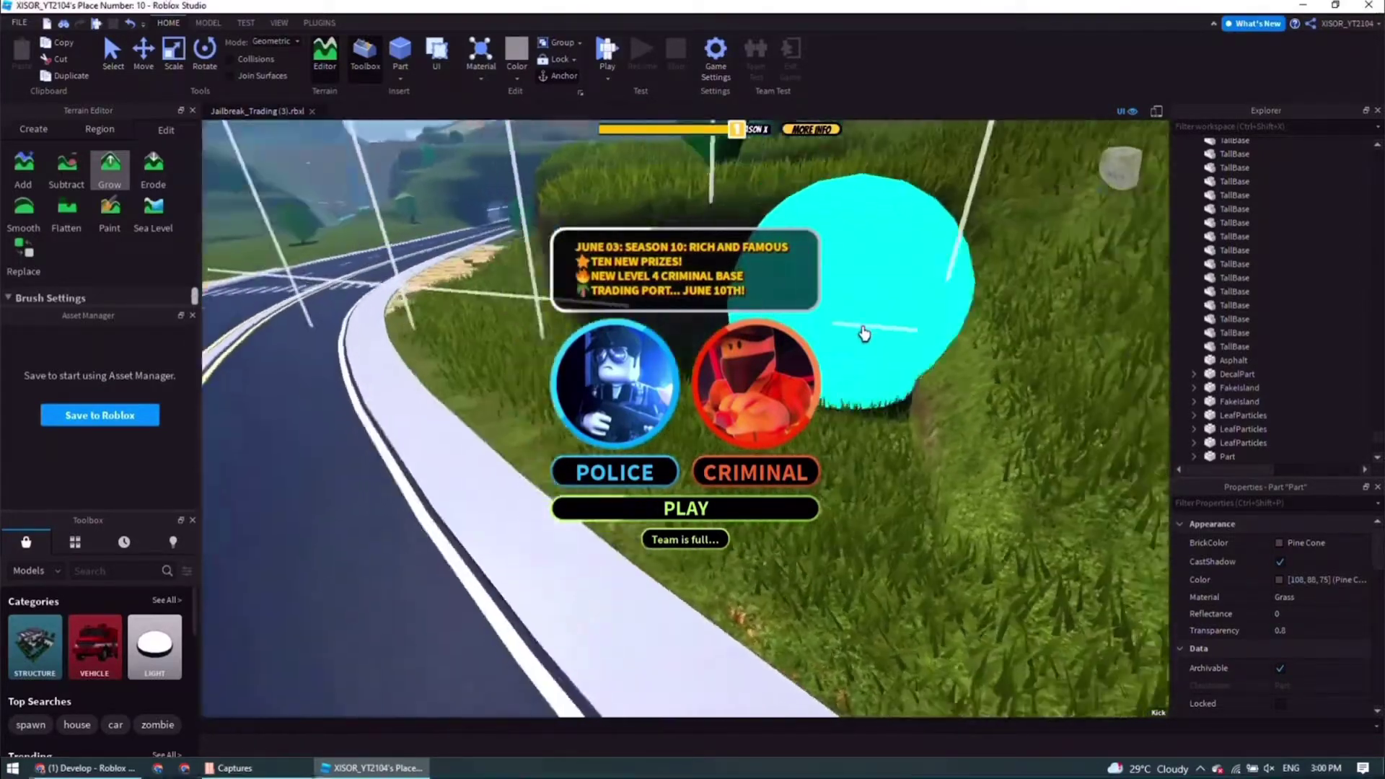
pyautogui.moveTo(921, 367); pyautogui.dragTo(903, 354, button='right')
pyautogui.press('a')
pyautogui.press('w')
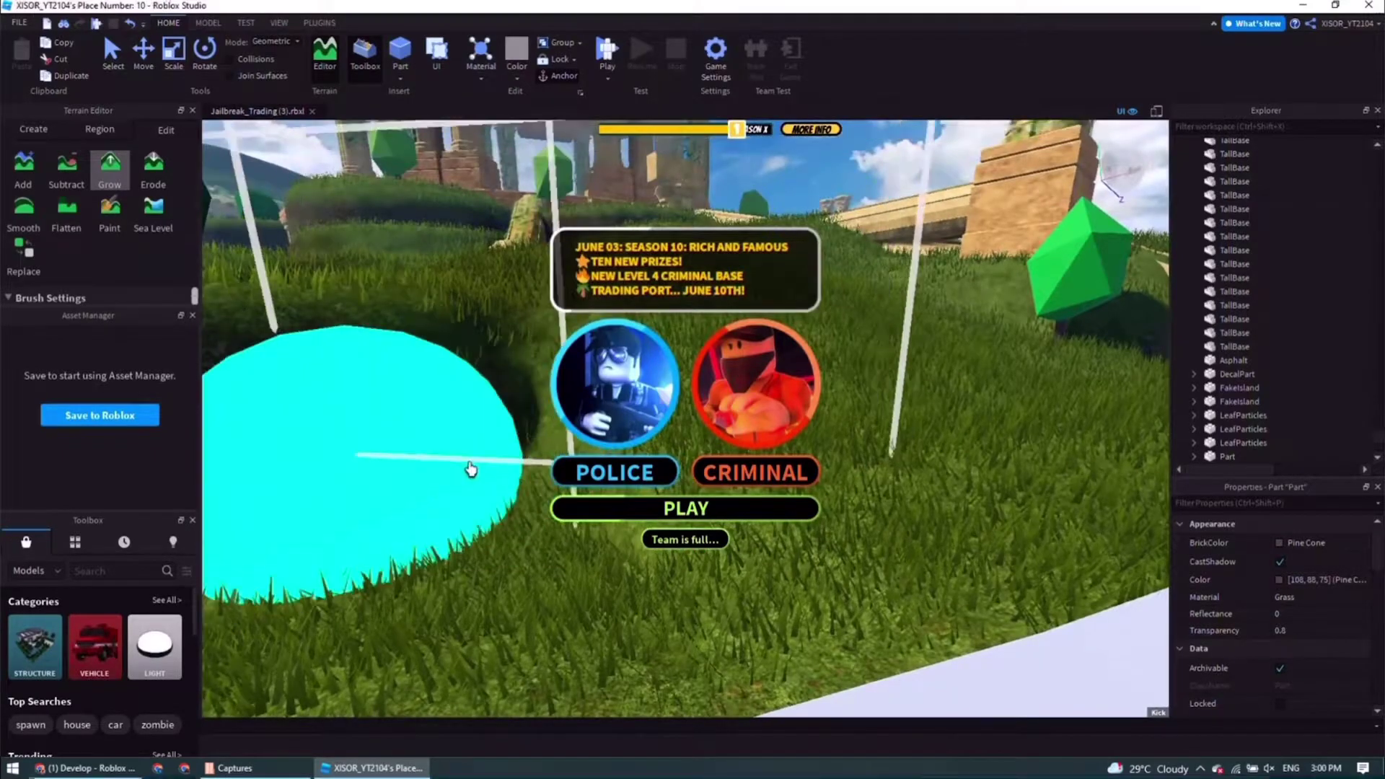
# - Examine the columned temple and the terrain around its base from several angles
pyautogui.moveTo(761, 257); pyautogui.dragTo(753, 258, button='right')
pyautogui.press('w')
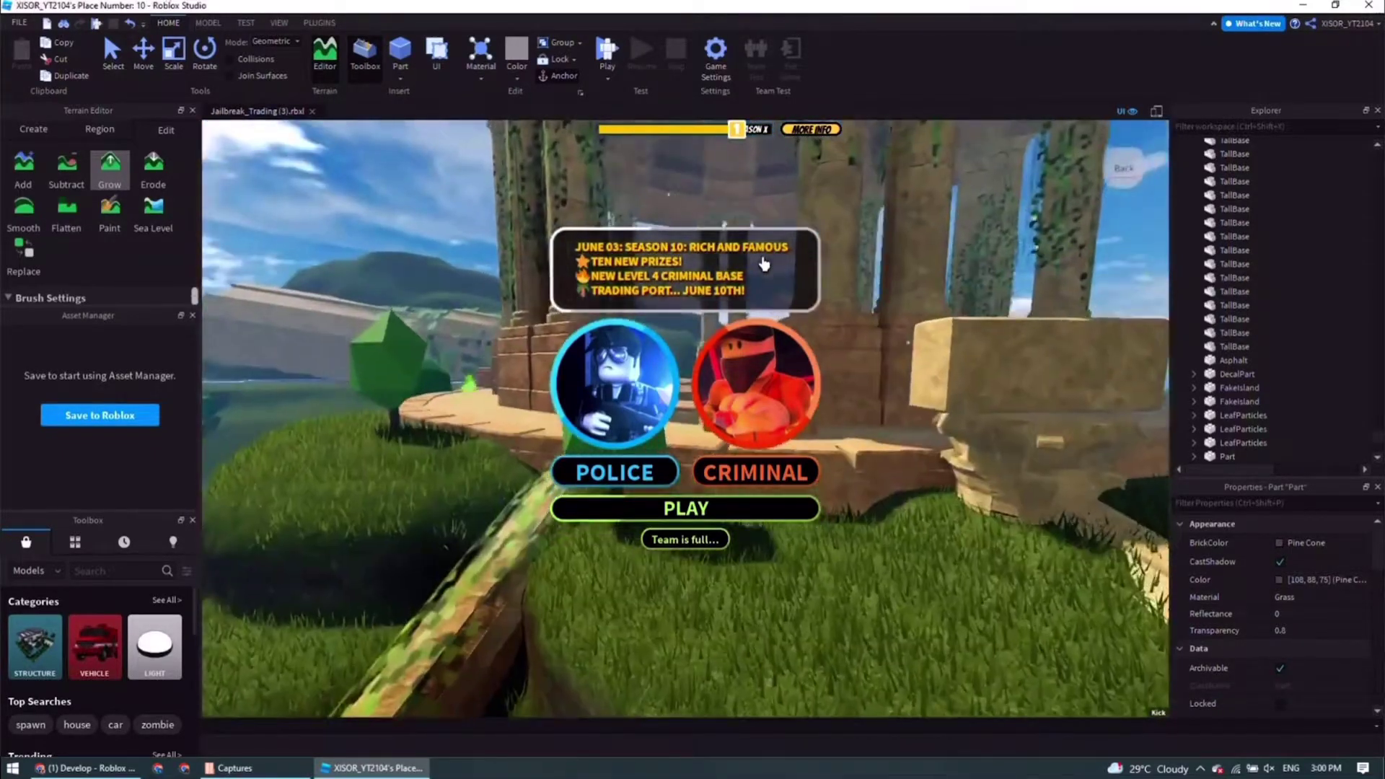
pyautogui.press('w')
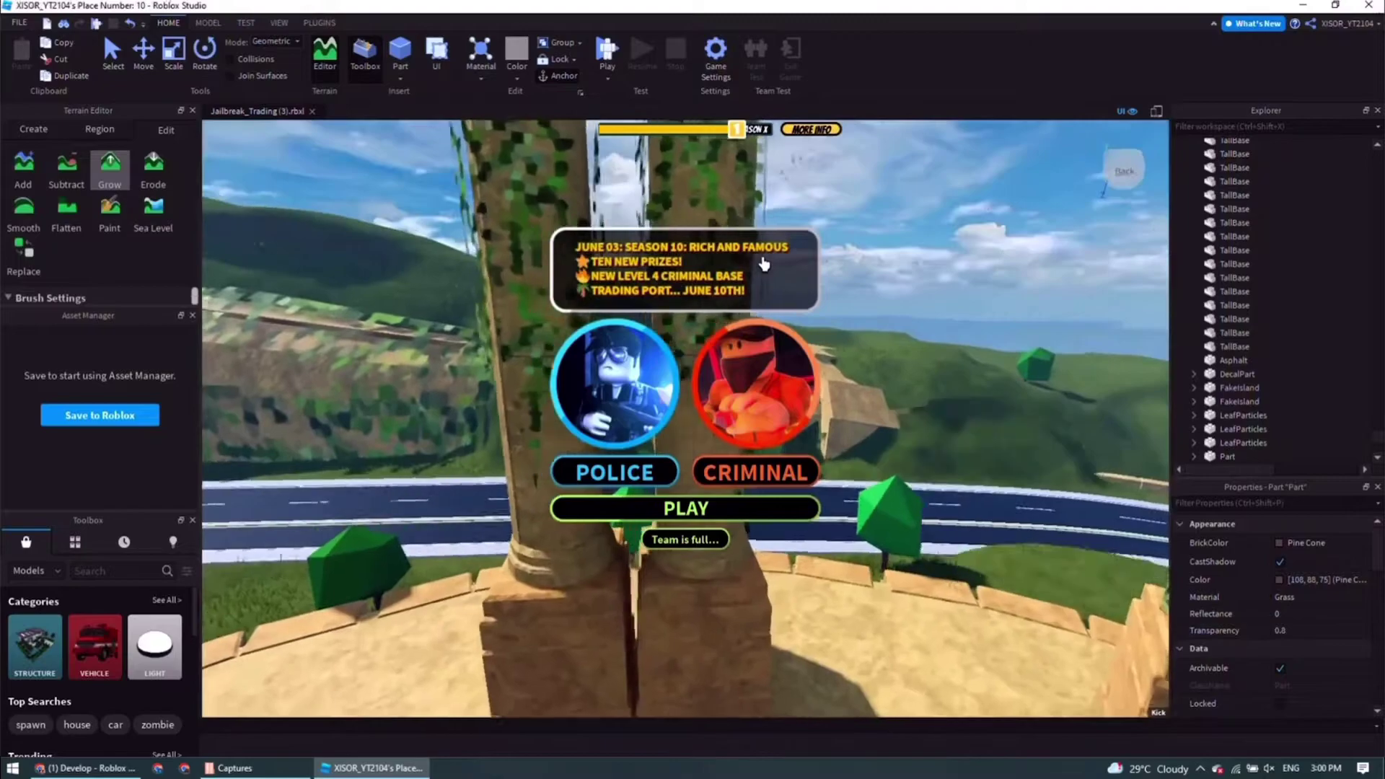
pyautogui.moveTo(761, 264)
pyautogui.mouseDown(button='right')
pyautogui.moveTo(745, 292)
pyautogui.moveTo(781, 278)
pyautogui.mouseUp(button='right')
pyautogui.press('s')
pyautogui.moveTo(900, 211); pyautogui.dragTo(814, 114, button='right')
pyautogui.press('d')
pyautogui.moveTo(873, 262); pyautogui.dragTo(828, 275, button='right')
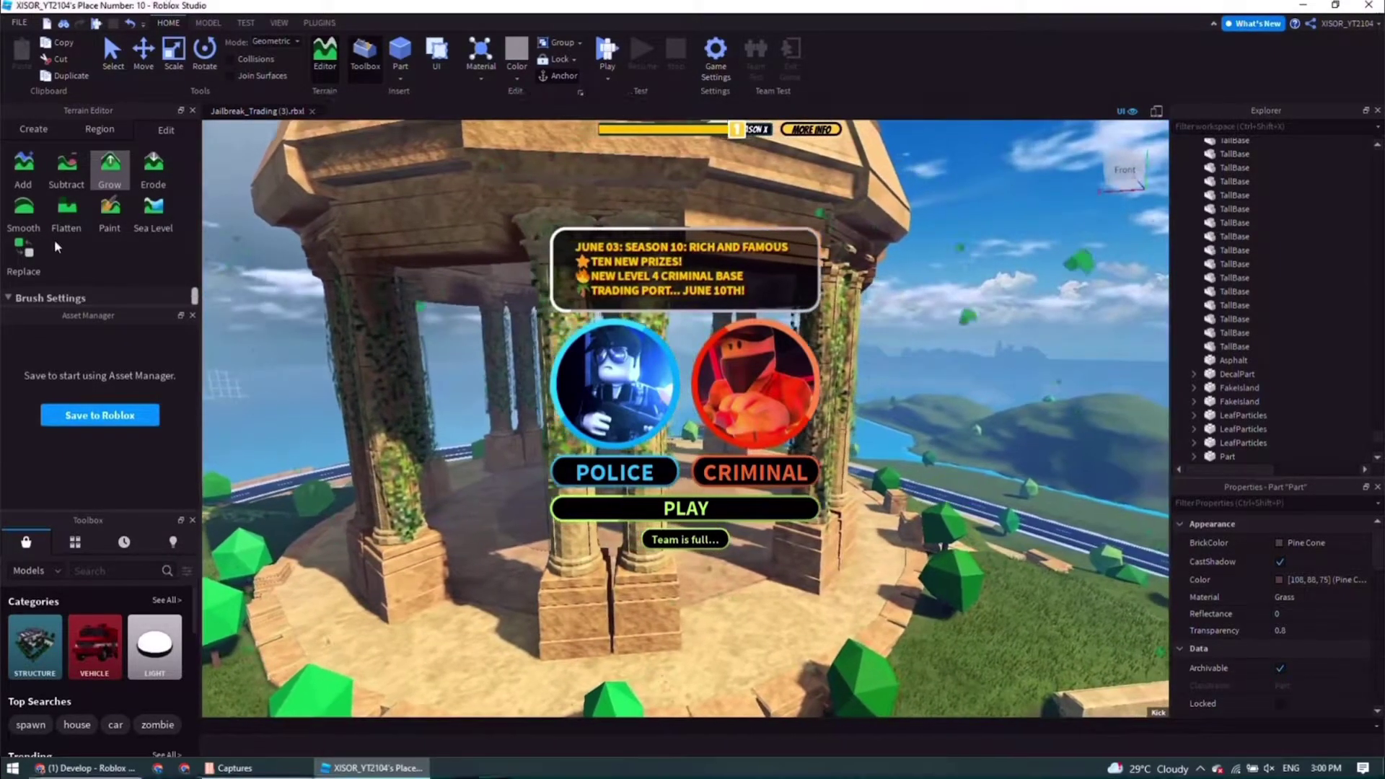
pyautogui.press('w')
pyautogui.moveTo(792, 449); pyautogui.dragTo(795, 452, button='right')
pyautogui.press('w')
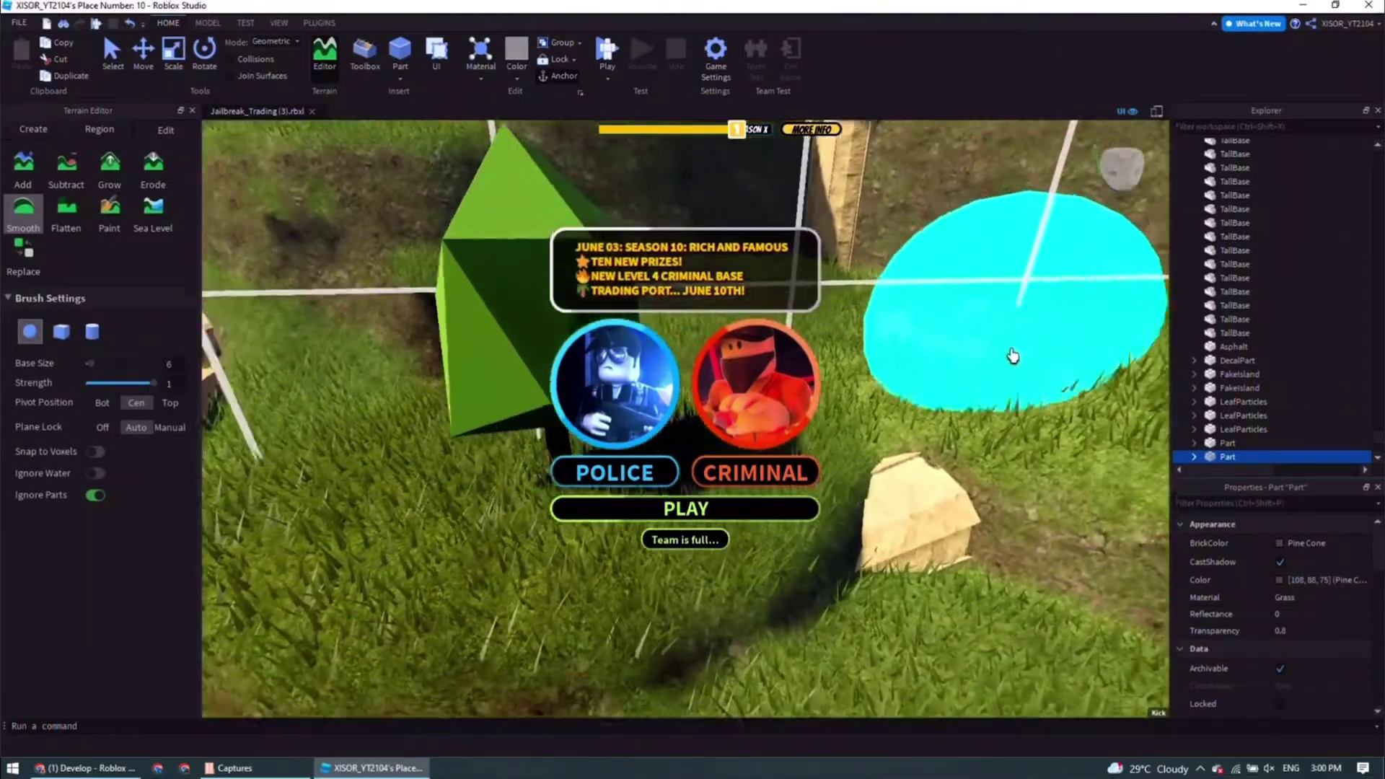
# - Smooth the grass terrain beside the stone stairs with the Smooth brush
pyautogui.moveTo(1012, 354); pyautogui.dragTo(1012, 355, button='right')
pyautogui.moveTo(938, 293)
pyautogui.mouseDown(button='right')
pyautogui.moveTo(875, 318)
pyautogui.moveTo(899, 306)
pyautogui.moveTo(897, 402)
pyautogui.moveTo(760, 572)
pyautogui.mouseUp(button='right')
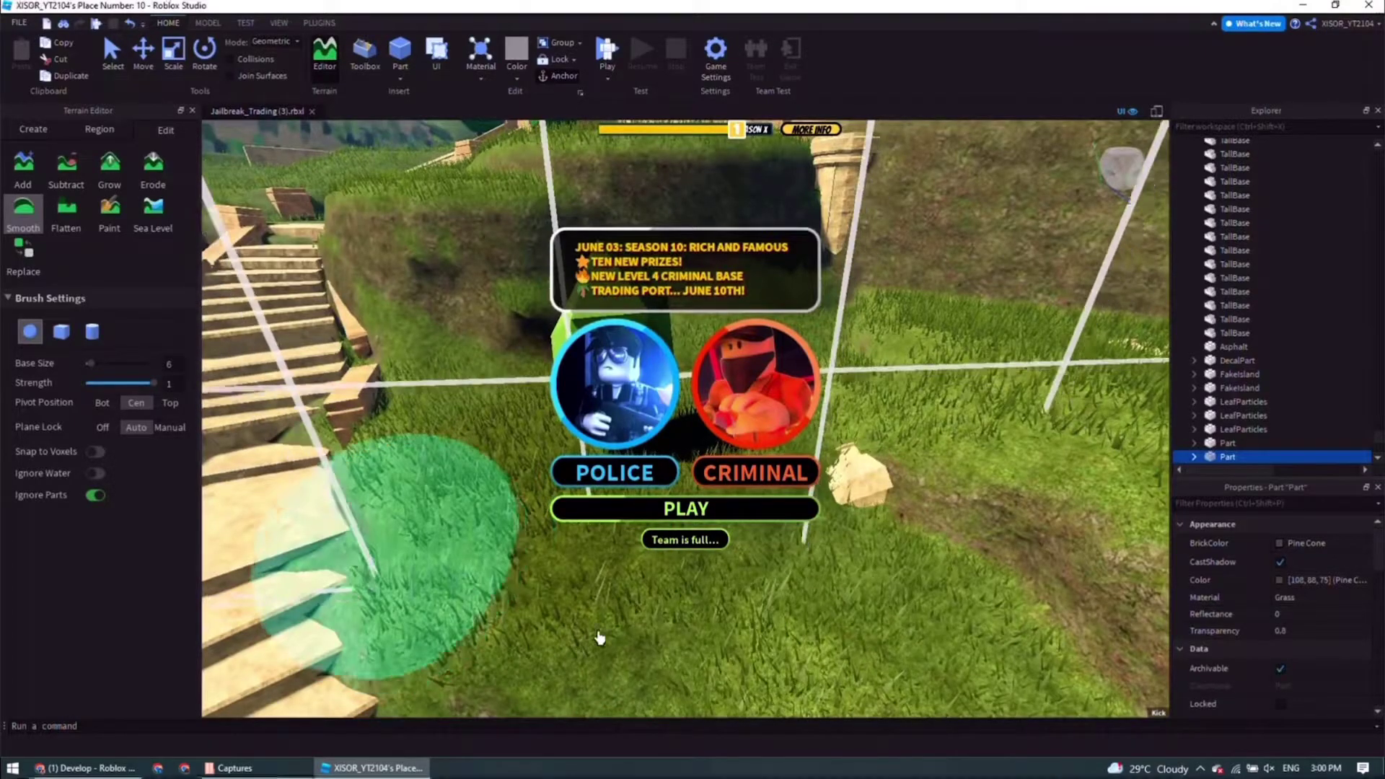
pyautogui.moveTo(879, 493); pyautogui.dragTo(880, 489, button='right')
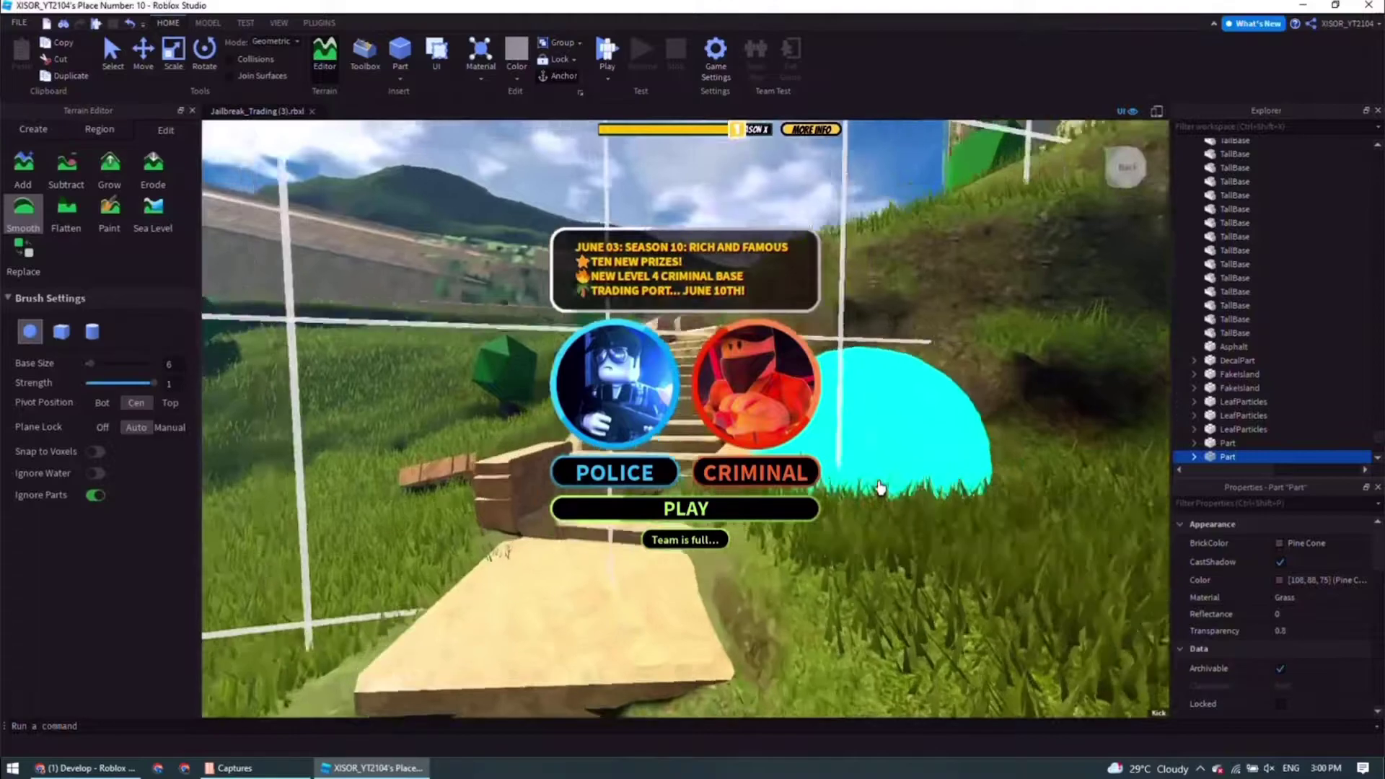
# - Select a slab of the lower stone stairs and activate the Move tool on it
pyautogui.hotkey('ctrl', '1')
pyautogui.moveTo(346, 457); pyautogui.dragTo(606, 507, button='right')
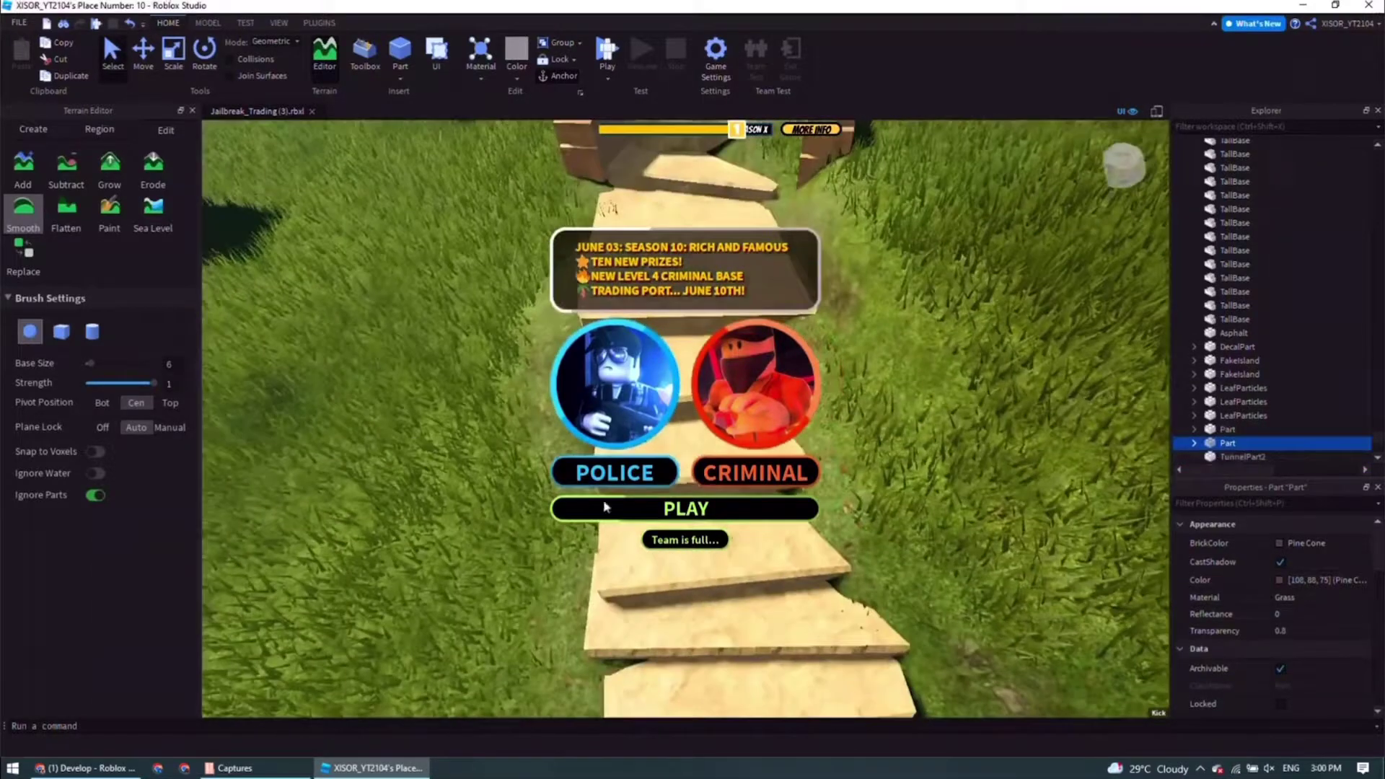
pyautogui.press('d')
pyautogui.moveTo(529, 486); pyautogui.dragTo(550, 436, button='right')
pyautogui.click(426, 345)
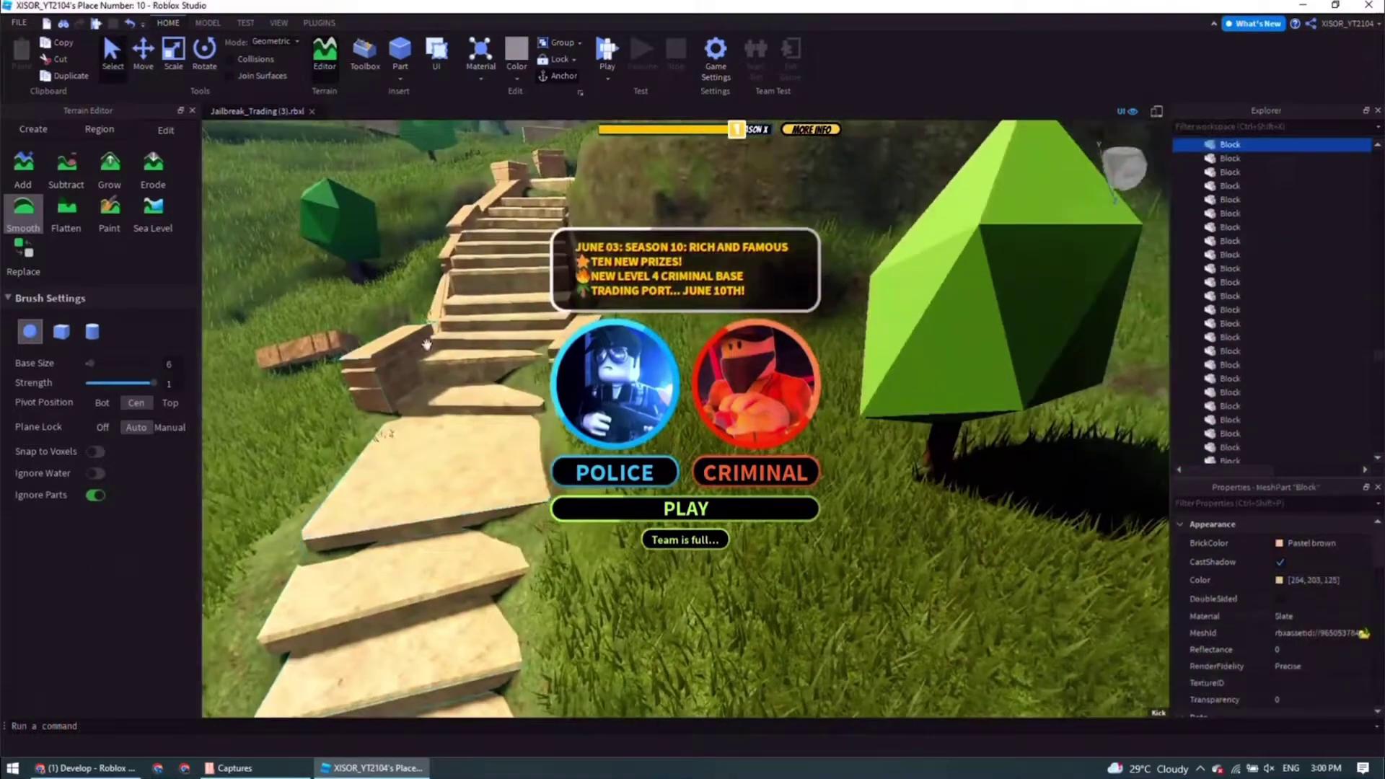
pyautogui.press('q')
pyautogui.click(151, 59)
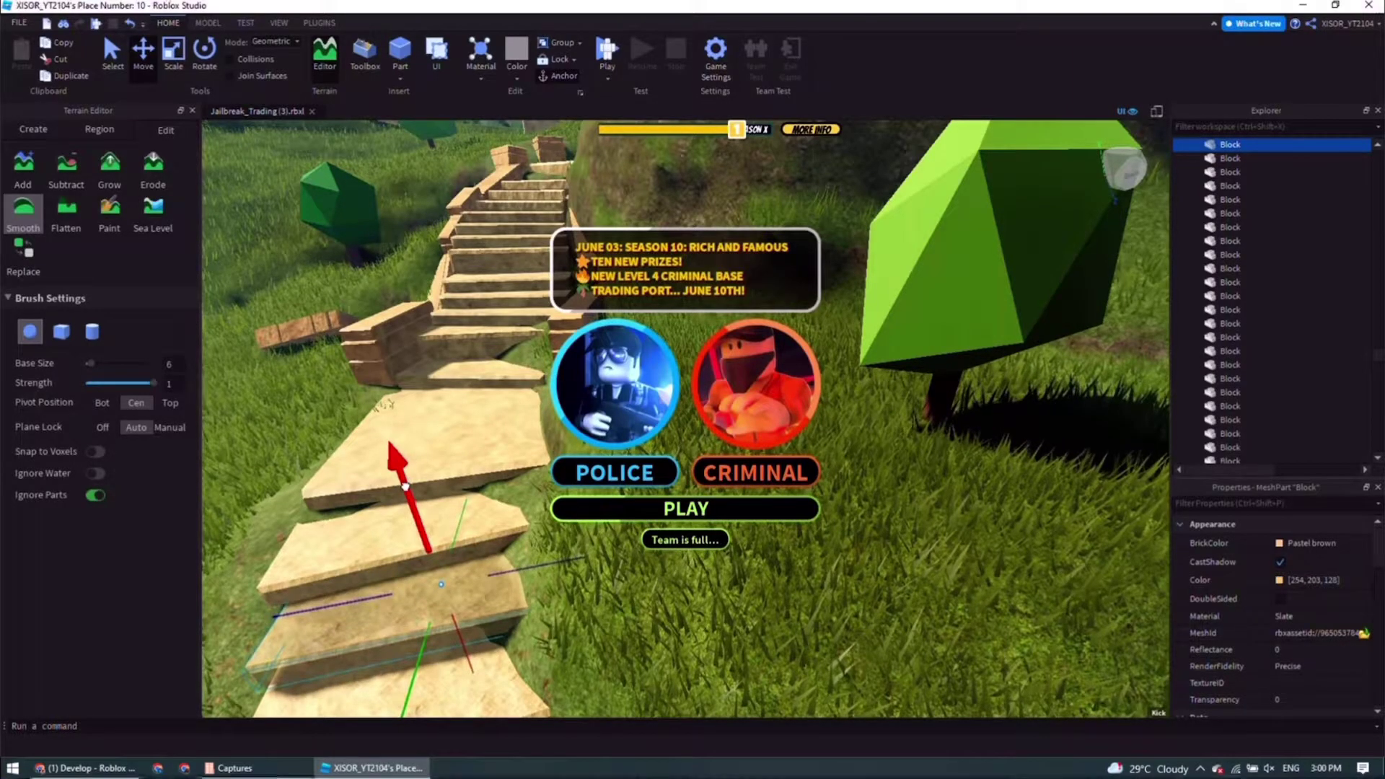
pyautogui.moveTo(420, 494); pyautogui.dragTo(469, 445, button='right')
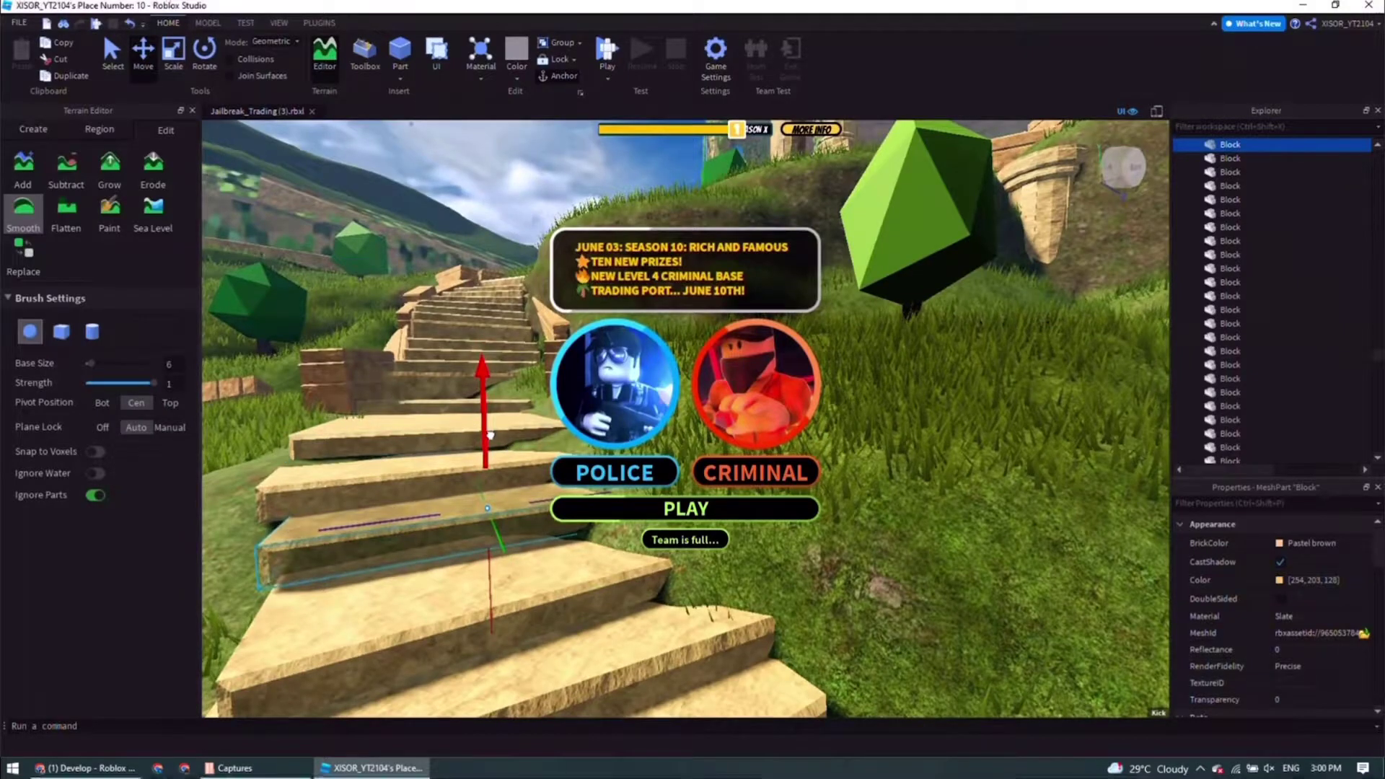
pyautogui.press('w')
pyautogui.moveTo(489, 429); pyautogui.dragTo(526, 437, button='right')
pyautogui.press('s')
# - Erode the grass terrain around the stone stairs with the spherical Erode brush
pyautogui.click(154, 168)
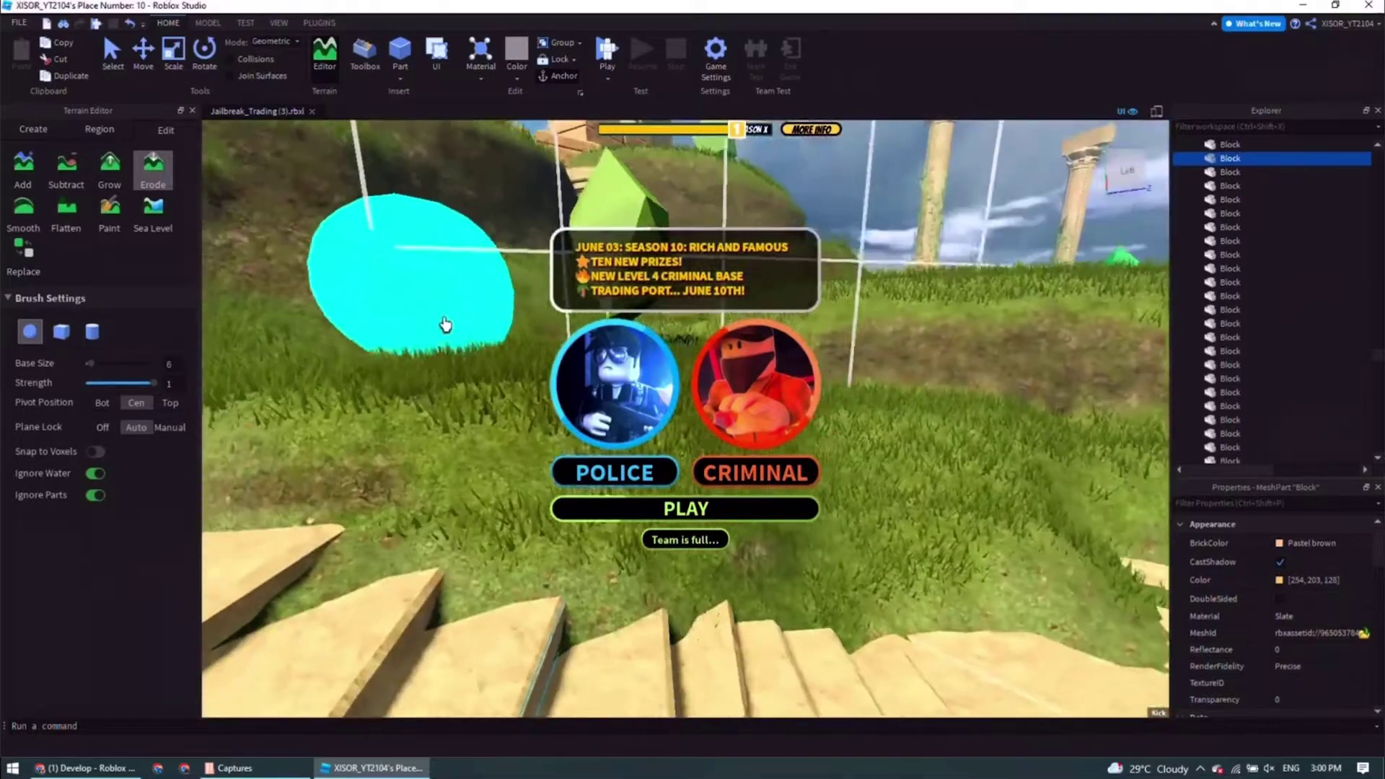
pyautogui.moveTo(443, 318)
pyautogui.mouseDown(button='right')
pyautogui.moveTo(476, 334)
pyautogui.moveTo(461, 325)
pyautogui.mouseUp(button='right')
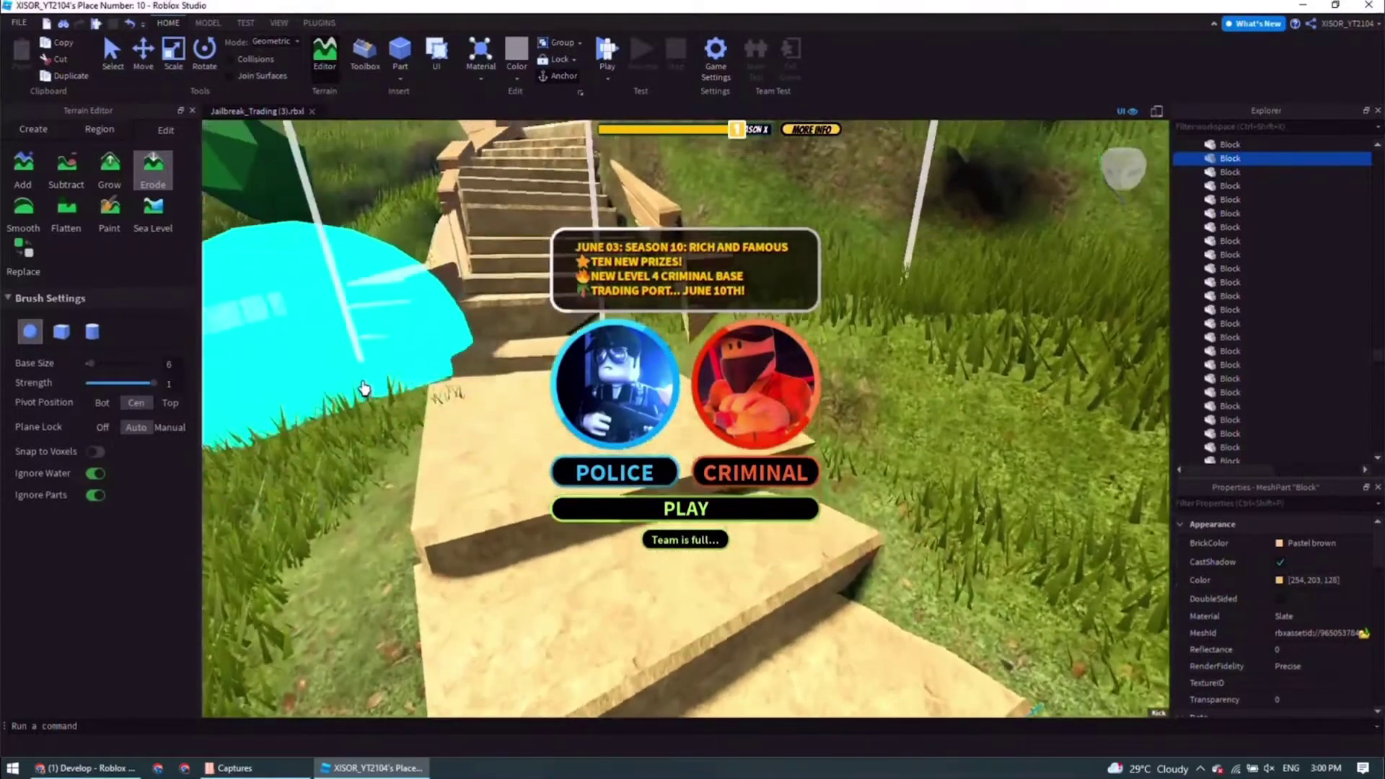
pyautogui.moveTo(364, 388); pyautogui.dragTo(411, 366, button='right')
pyautogui.press('w')
pyautogui.moveTo(533, 284); pyautogui.dragTo(569, 326, button='right')
pyautogui.press('w')
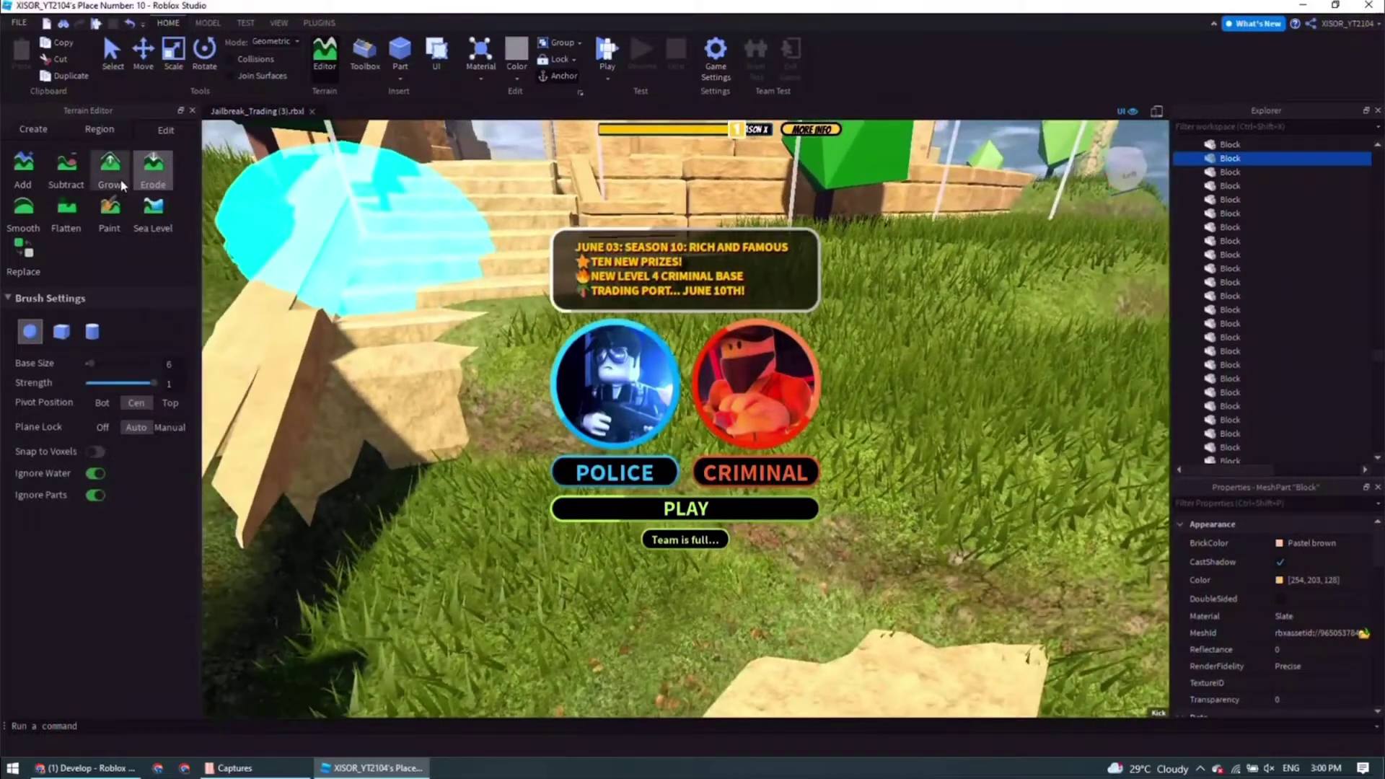
# - Grow the grass terrain at the foot of the temple stairs, reducing the brush base size to 1
pyautogui.click(122, 186)
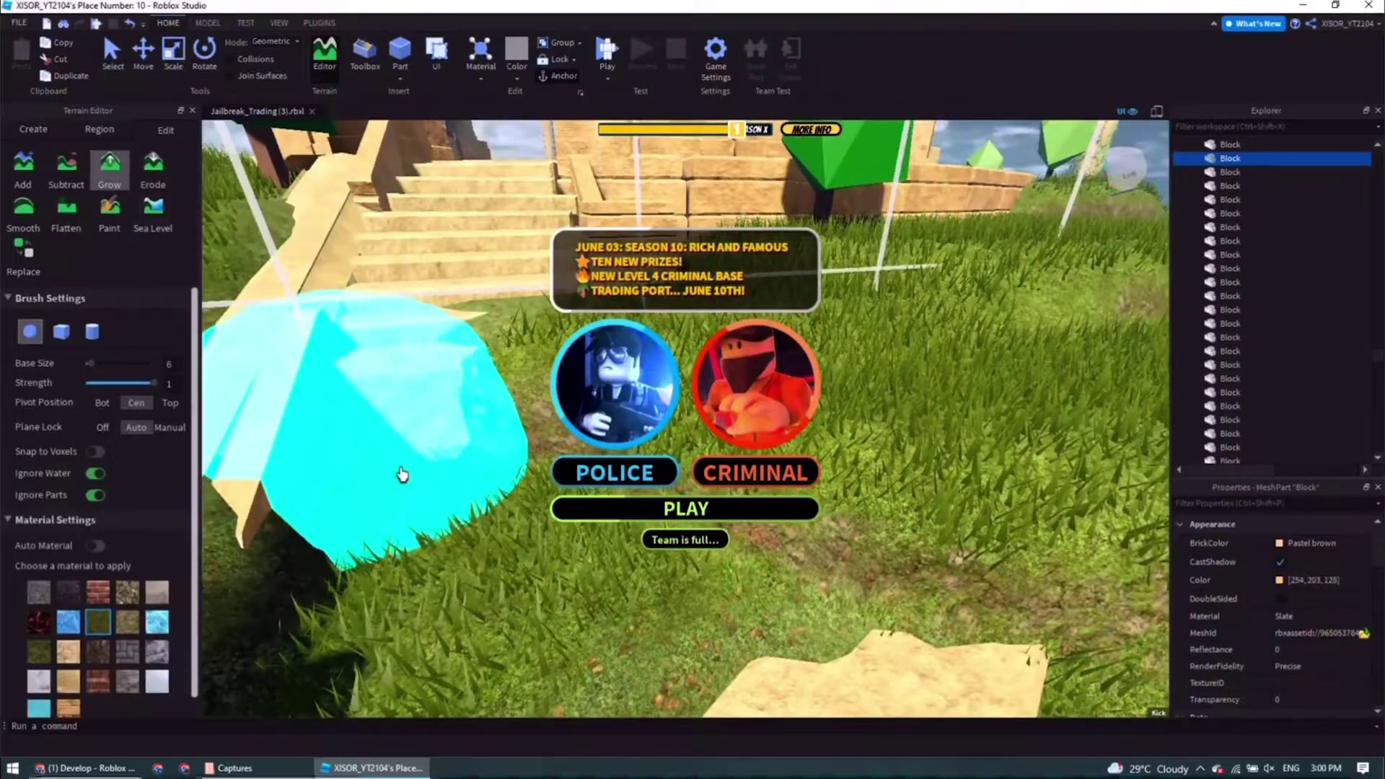
pyautogui.moveTo(403, 474); pyautogui.dragTo(455, 290)
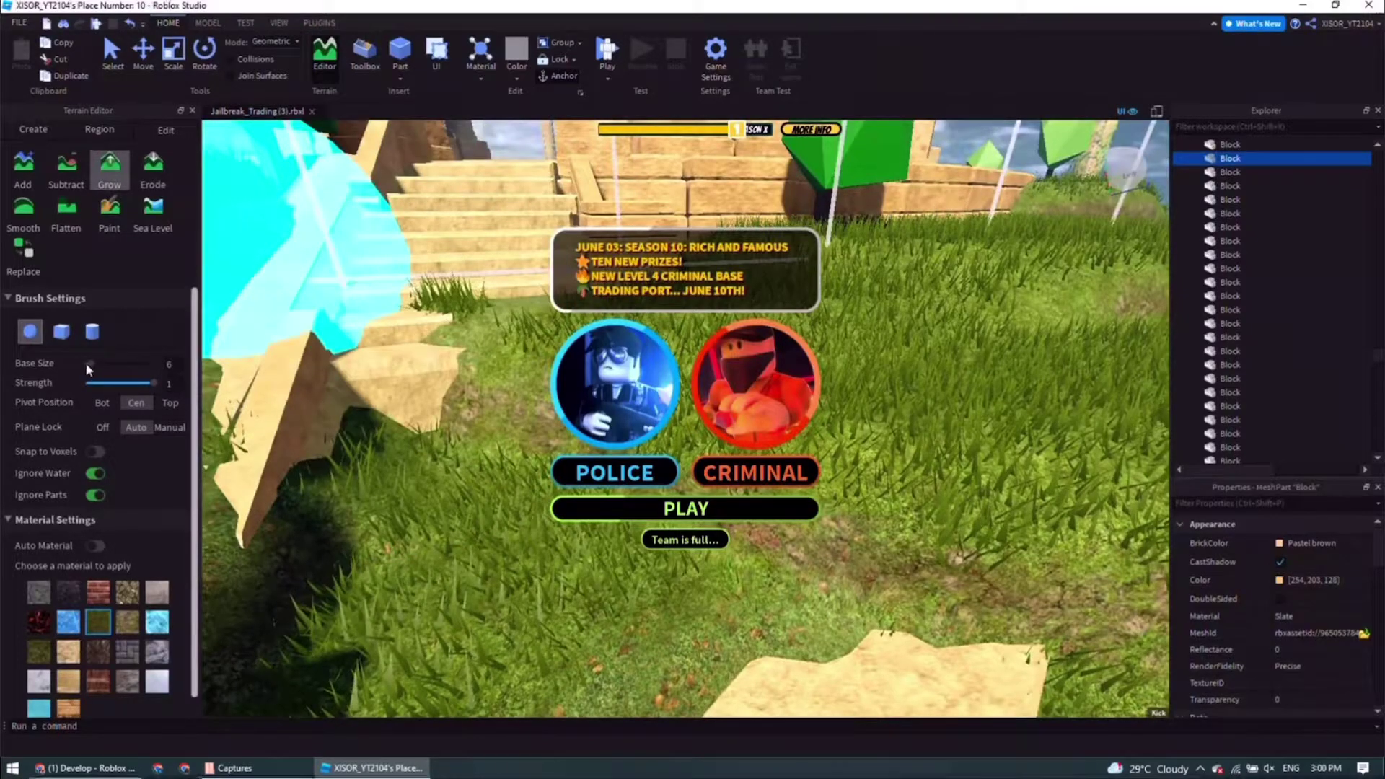
pyautogui.moveTo(85, 362); pyautogui.dragTo(82, 364)
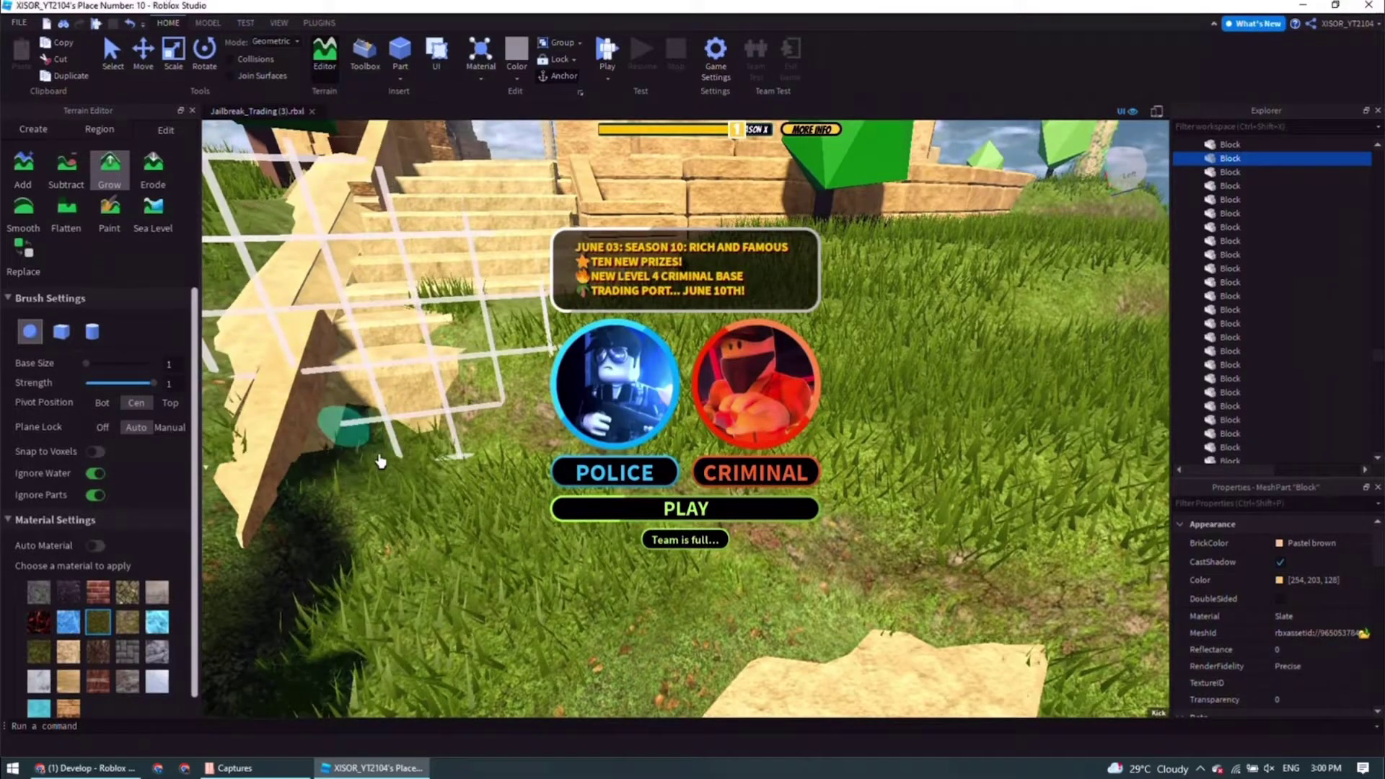
pyautogui.scroll(-1, 478, 423)
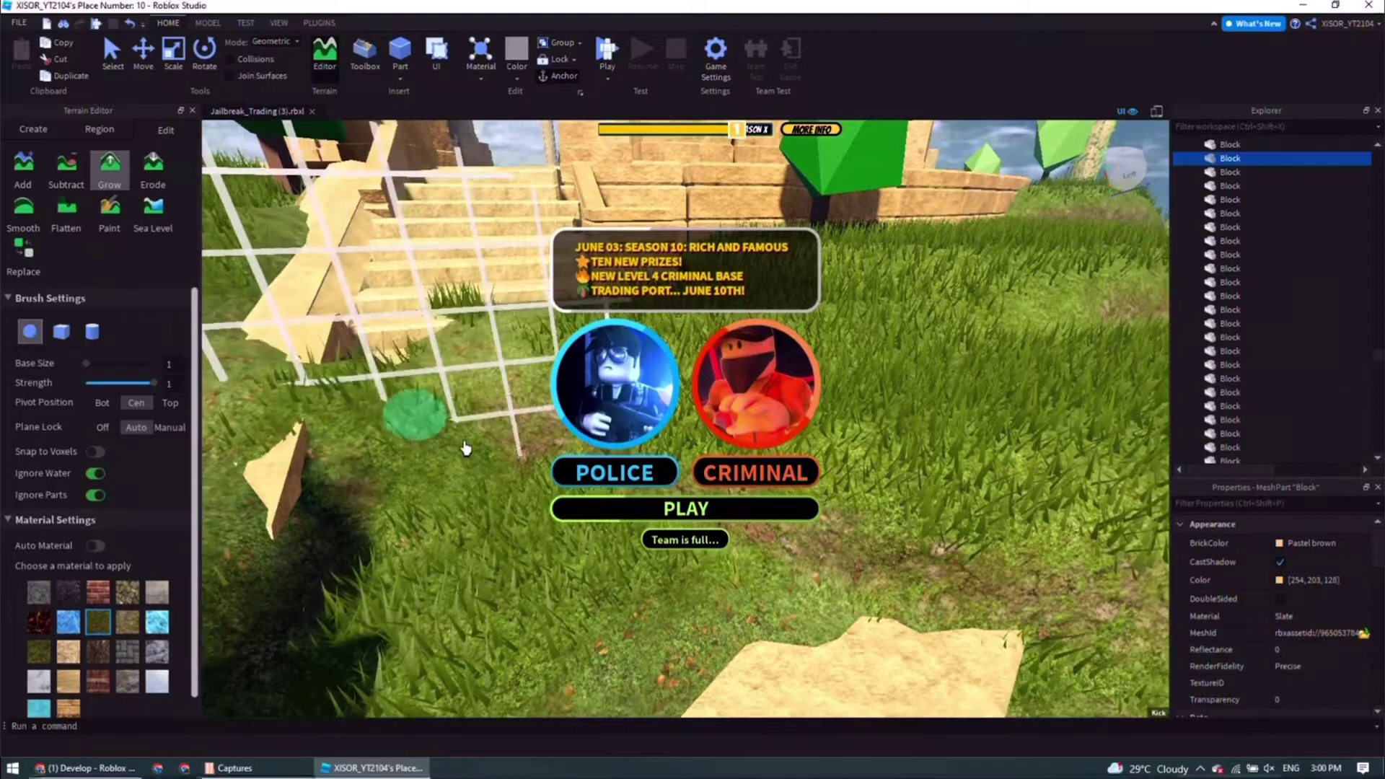
pyautogui.press('d')
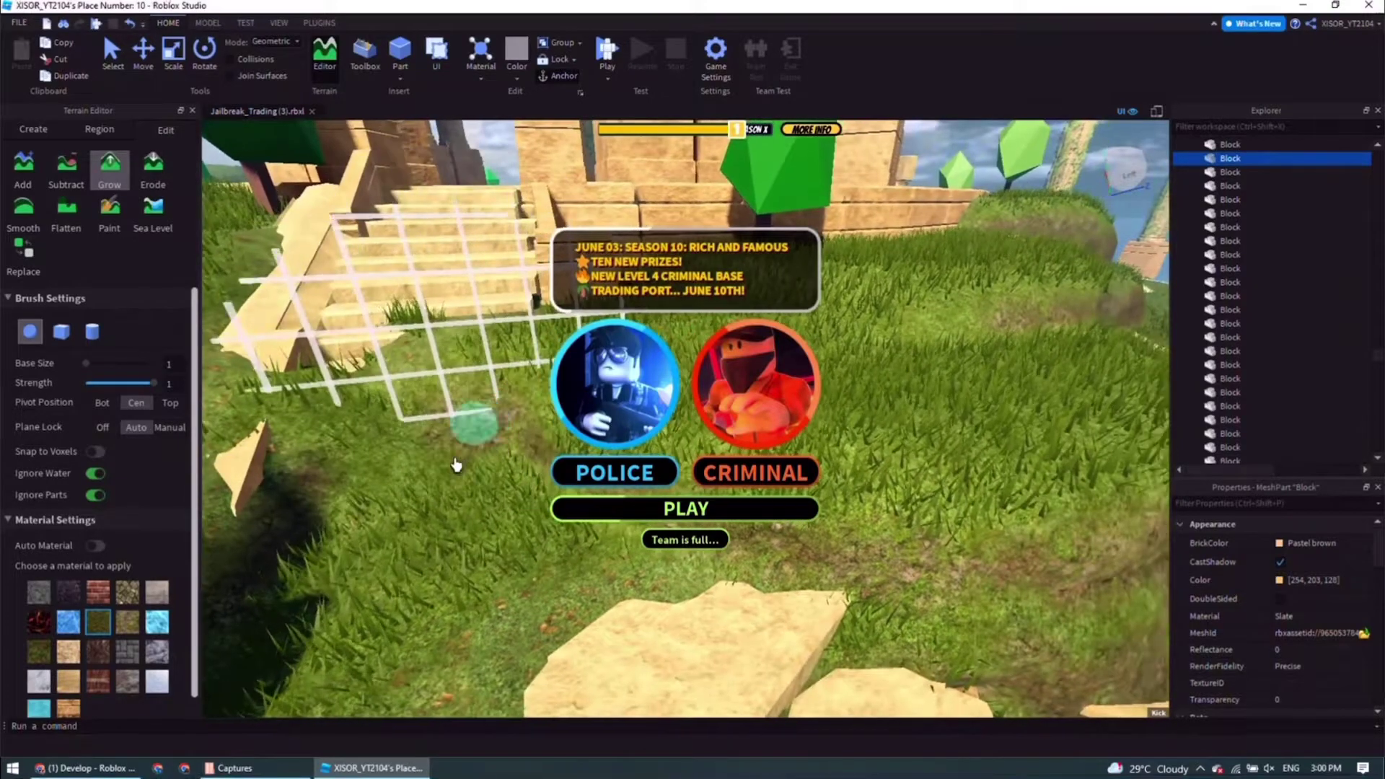
pyautogui.press('s')
pyautogui.press('d')
# - Erode the grass at the foot of the temple stairs with brush base size 2, and undo the last erosion
pyautogui.click(145, 163)
pyautogui.moveTo(86, 364); pyautogui.dragTo(85, 364)
pyautogui.press('w')
pyautogui.moveTo(498, 438)
pyautogui.mouseDown()
pyautogui.moveTo(538, 365)
pyautogui.moveTo(525, 433)
pyautogui.moveTo(431, 411)
pyautogui.moveTo(361, 473)
pyautogui.moveTo(402, 504)
pyautogui.moveTo(404, 564)
pyautogui.moveTo(453, 463)
pyautogui.mouseUp()
pyautogui.press('e')
pyautogui.press('a')
pyautogui.press('e')
pyautogui.scroll(2, 433, 463)
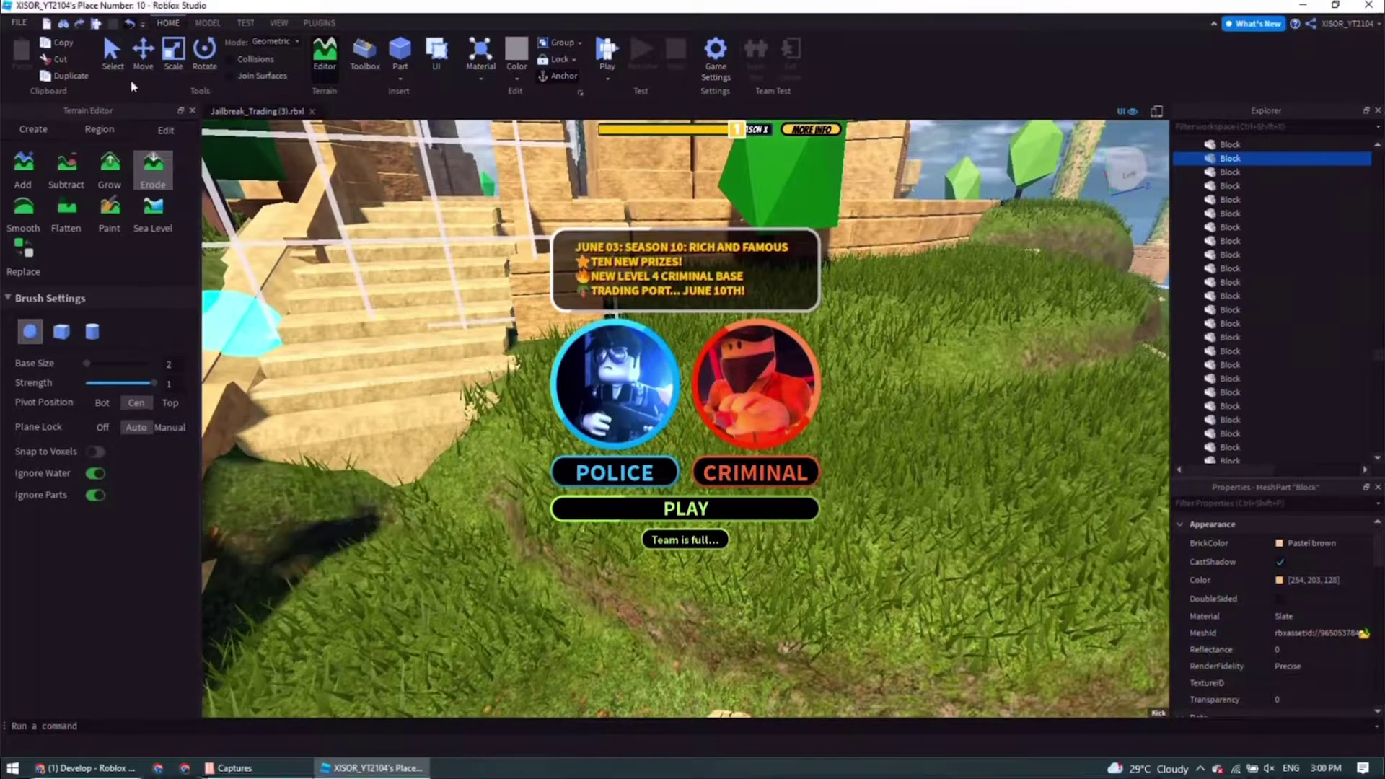
pyautogui.click(130, 26)
# - Grow the grass with the size 1 brush to fill the dips at the stairs' foot and along the adjoining slope
pyautogui.click(110, 167)
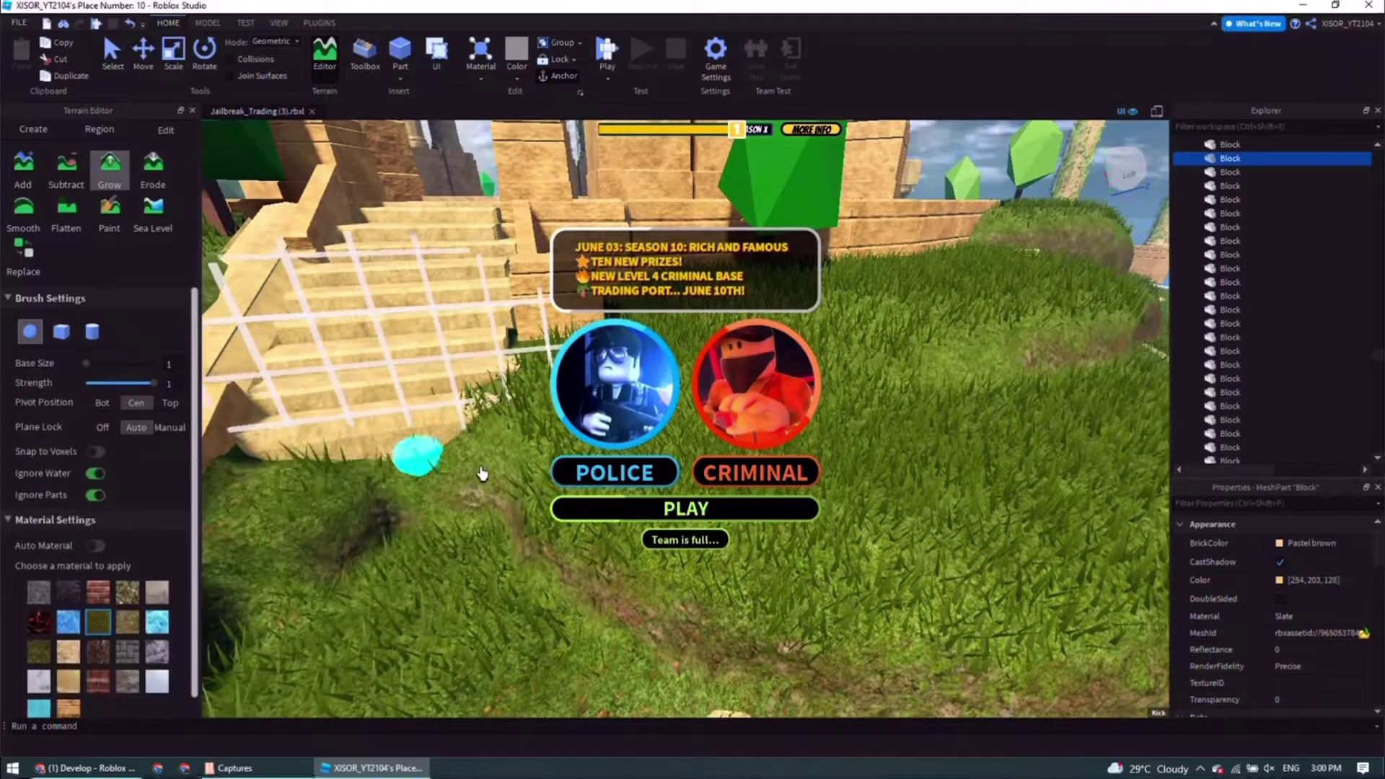
pyautogui.press('a')
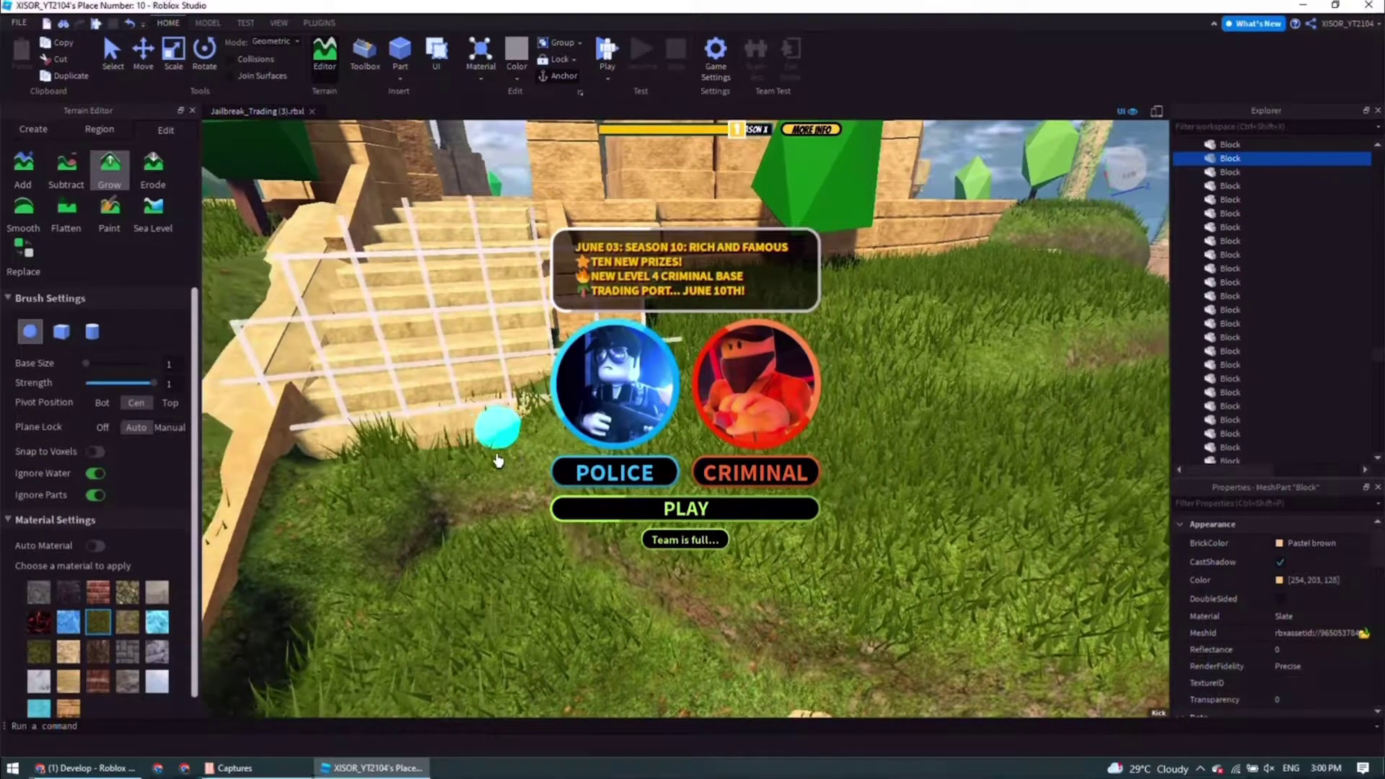
pyautogui.press('a')
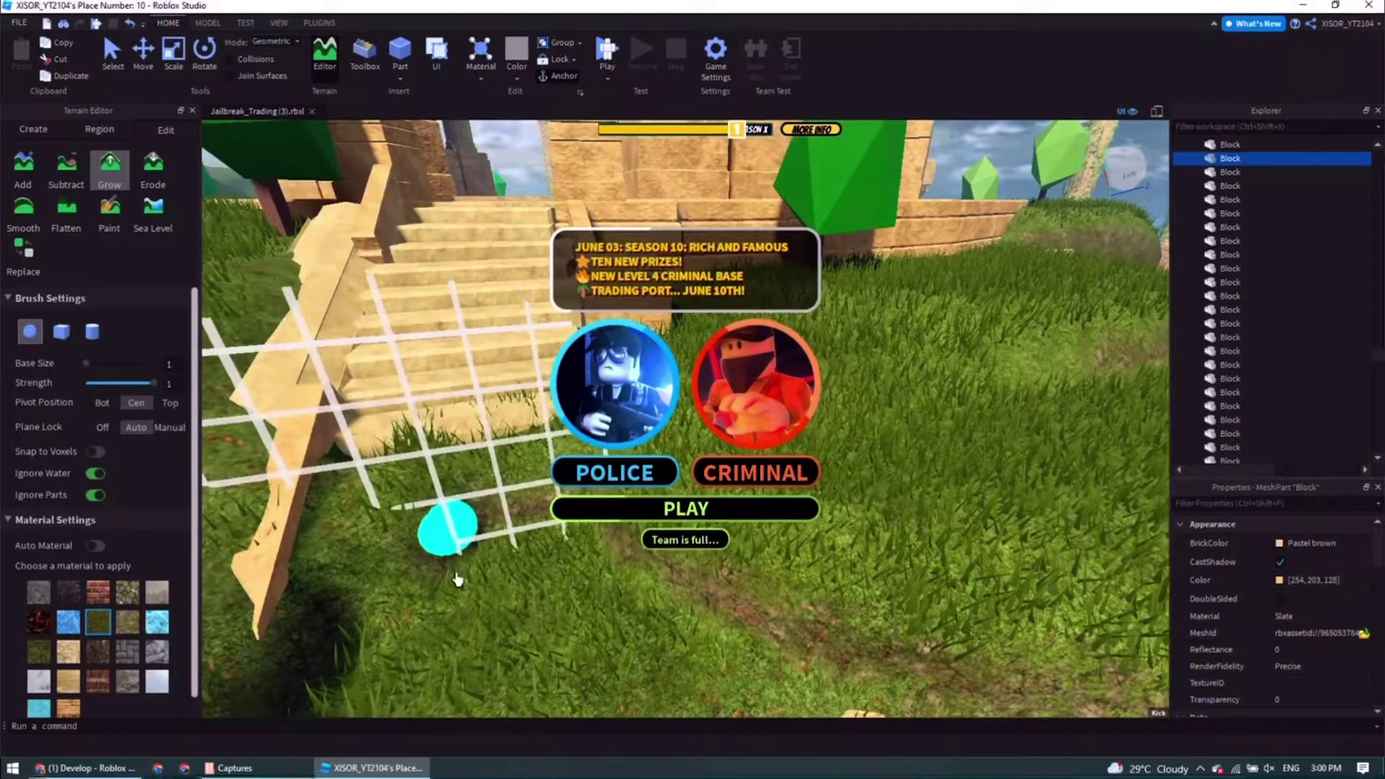
pyautogui.press('s')
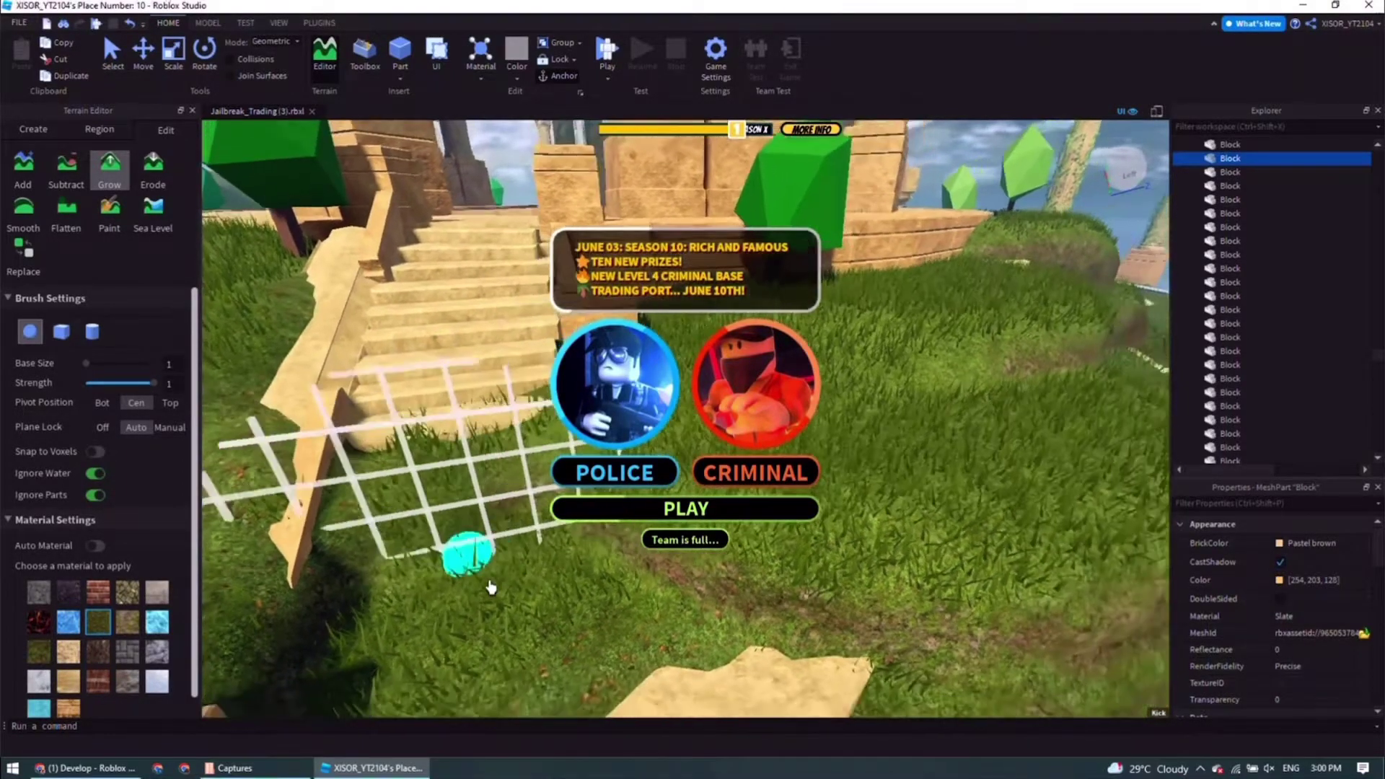
pyautogui.moveTo(488, 584); pyautogui.dragTo(495, 566, button='right')
pyautogui.press('a')
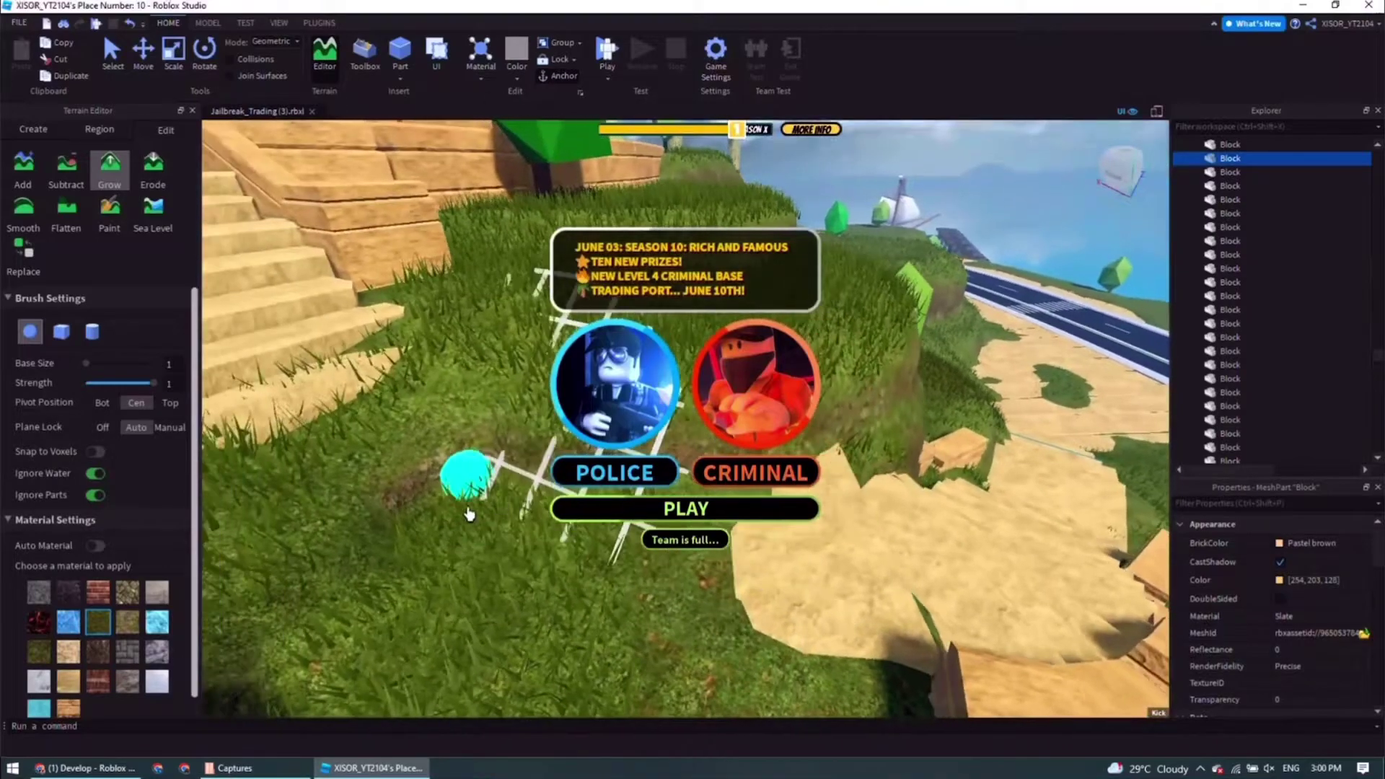
pyautogui.press('d')
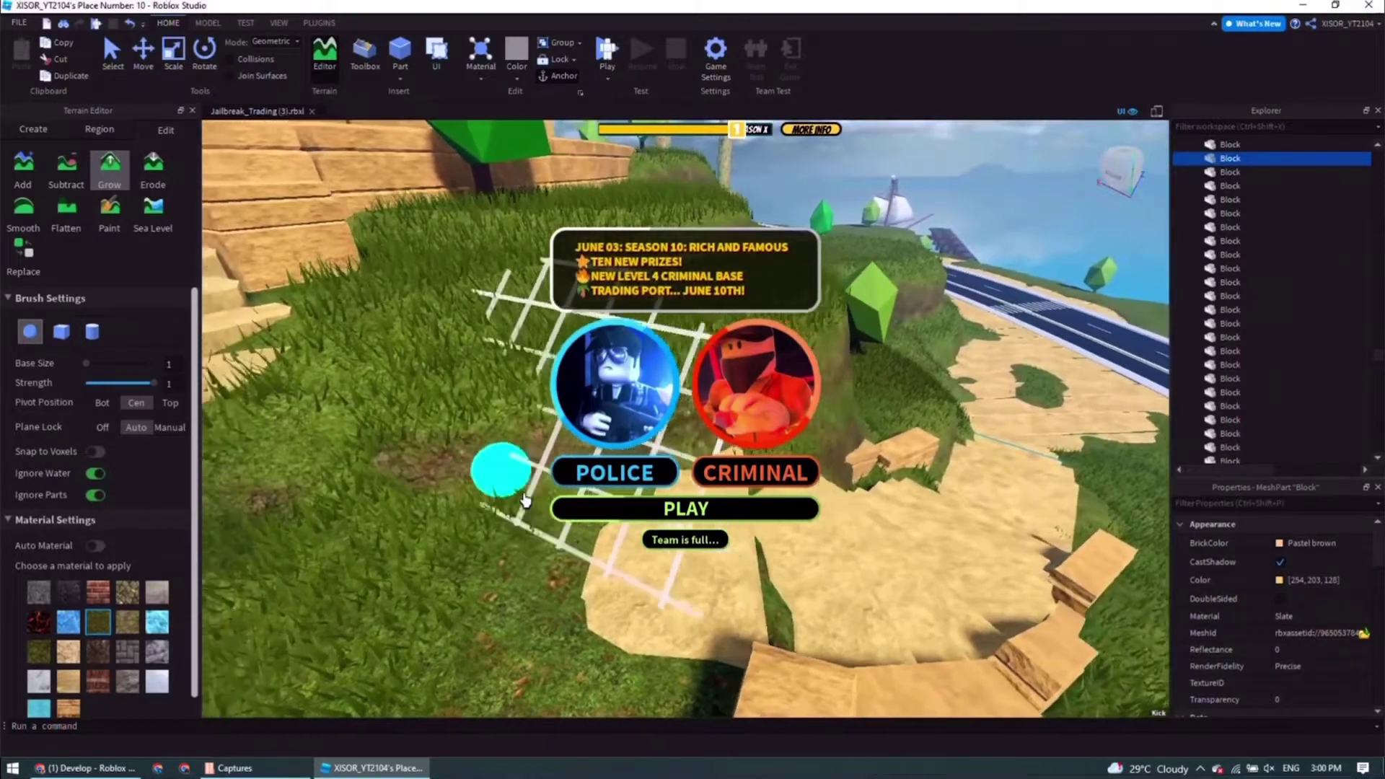
pyautogui.press('w')
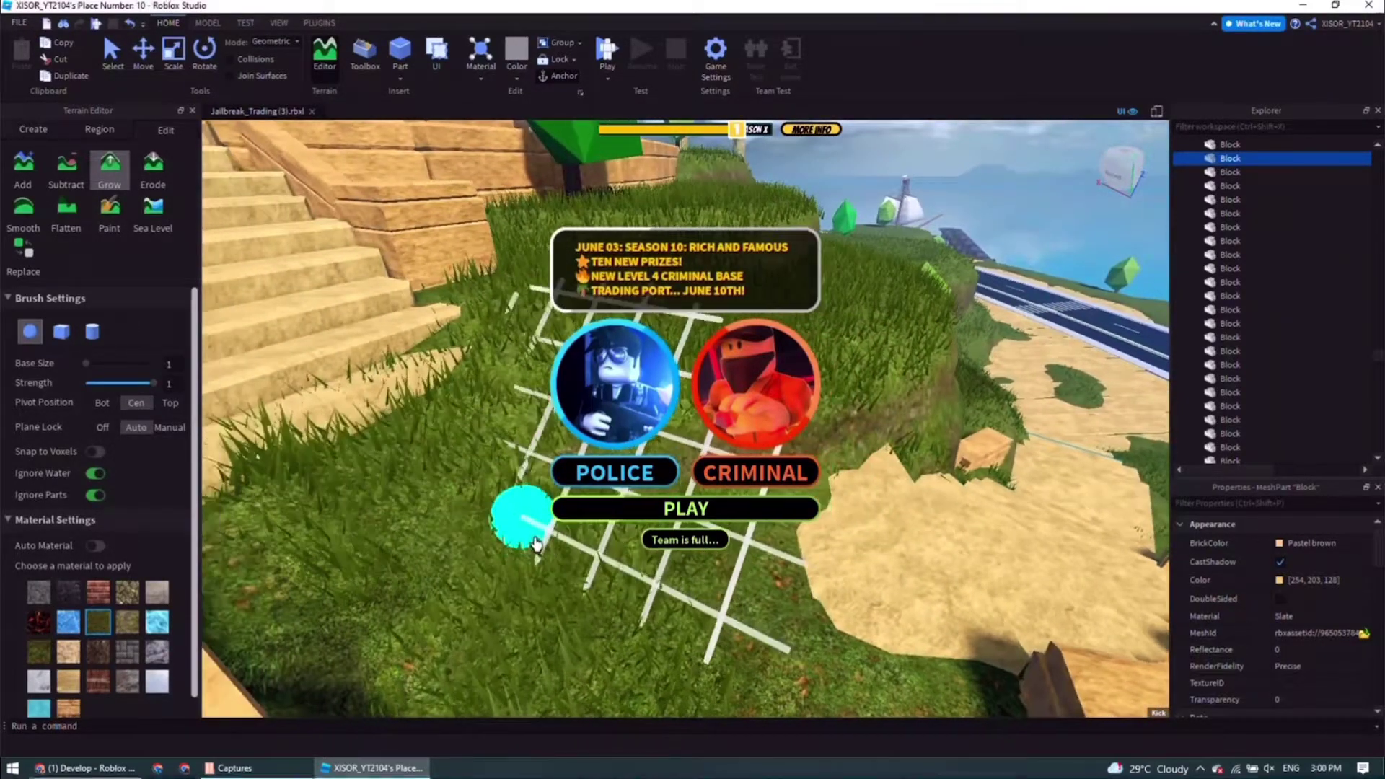
pyautogui.moveTo(515, 523); pyautogui.dragTo(515, 523, button='right')
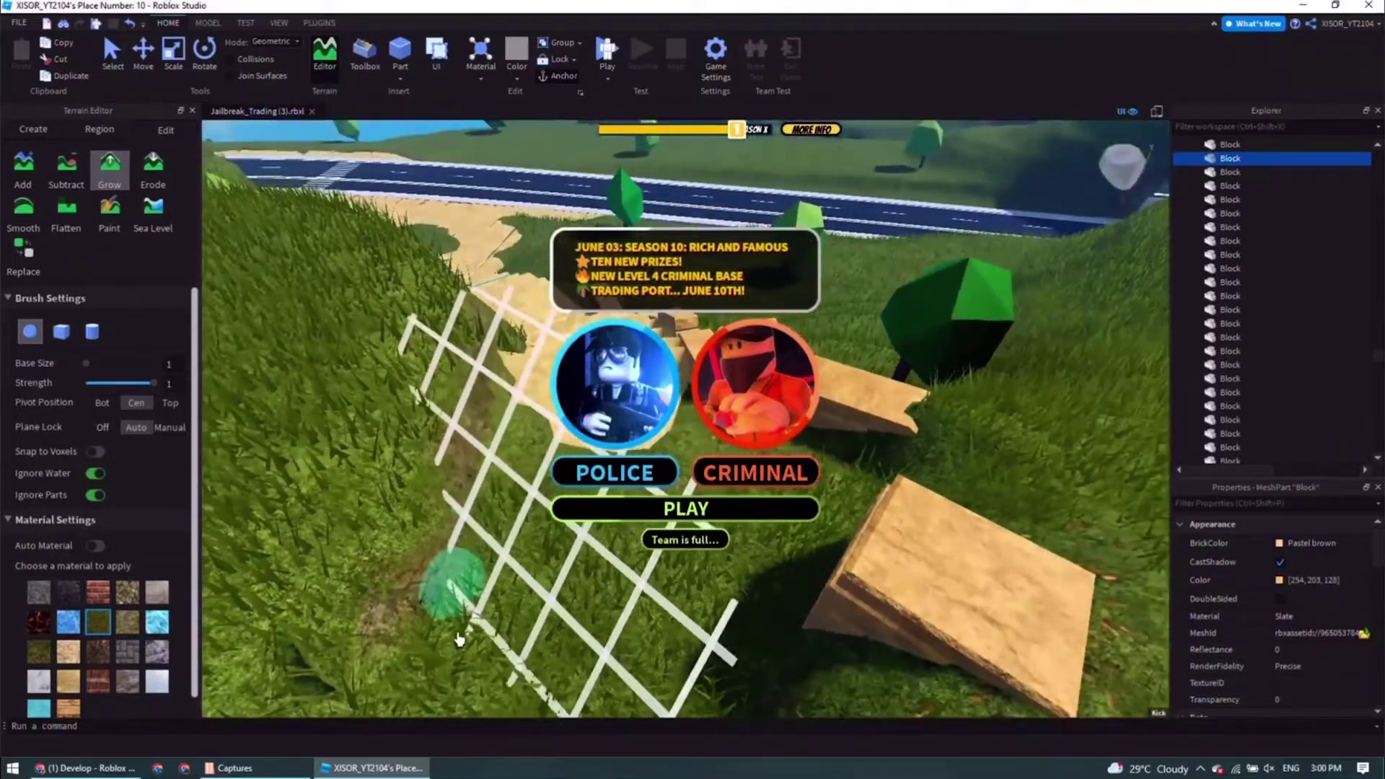
# - Start a play test of the map and fly through it with the free camera into the road tunnel
pyautogui.press('s')
pyautogui.moveTo(473, 585); pyautogui.dragTo(473, 585, button='right')
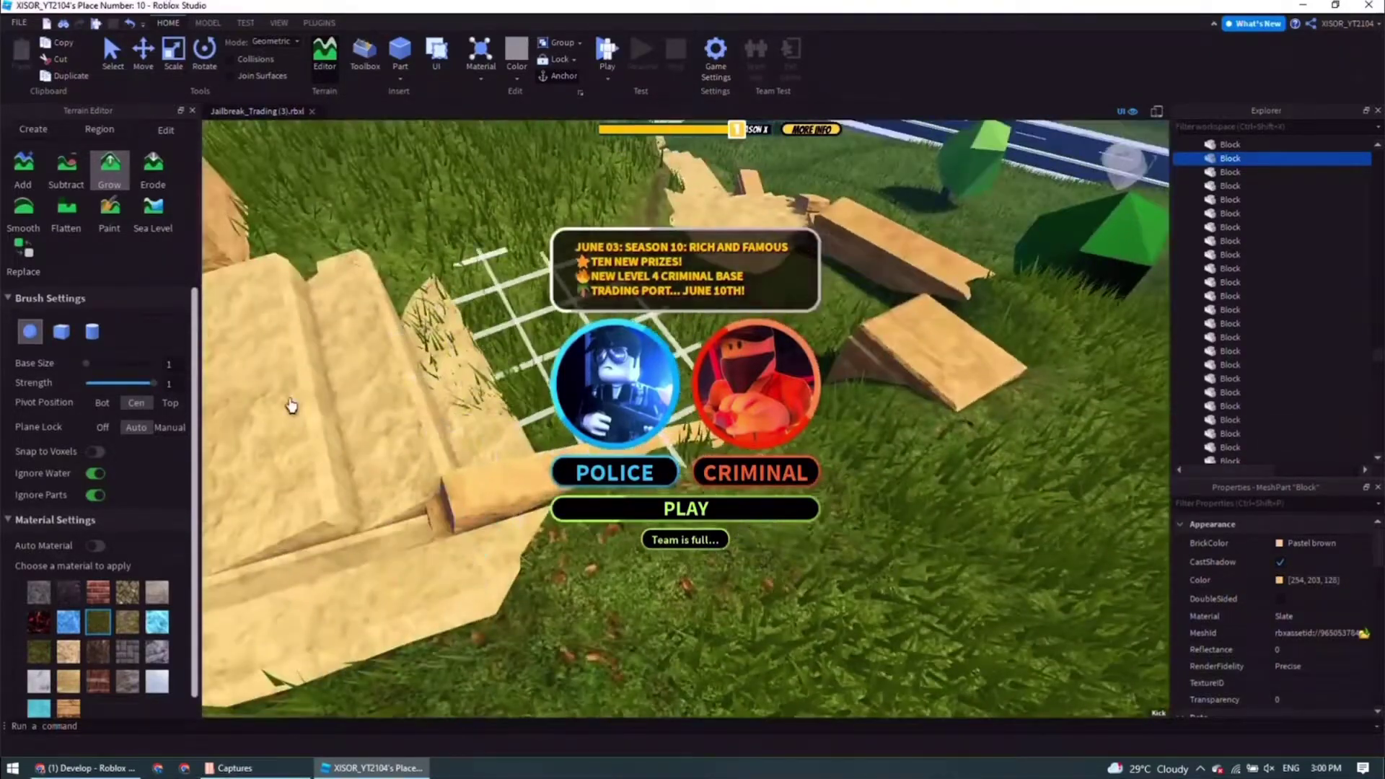
pyautogui.press('F5')
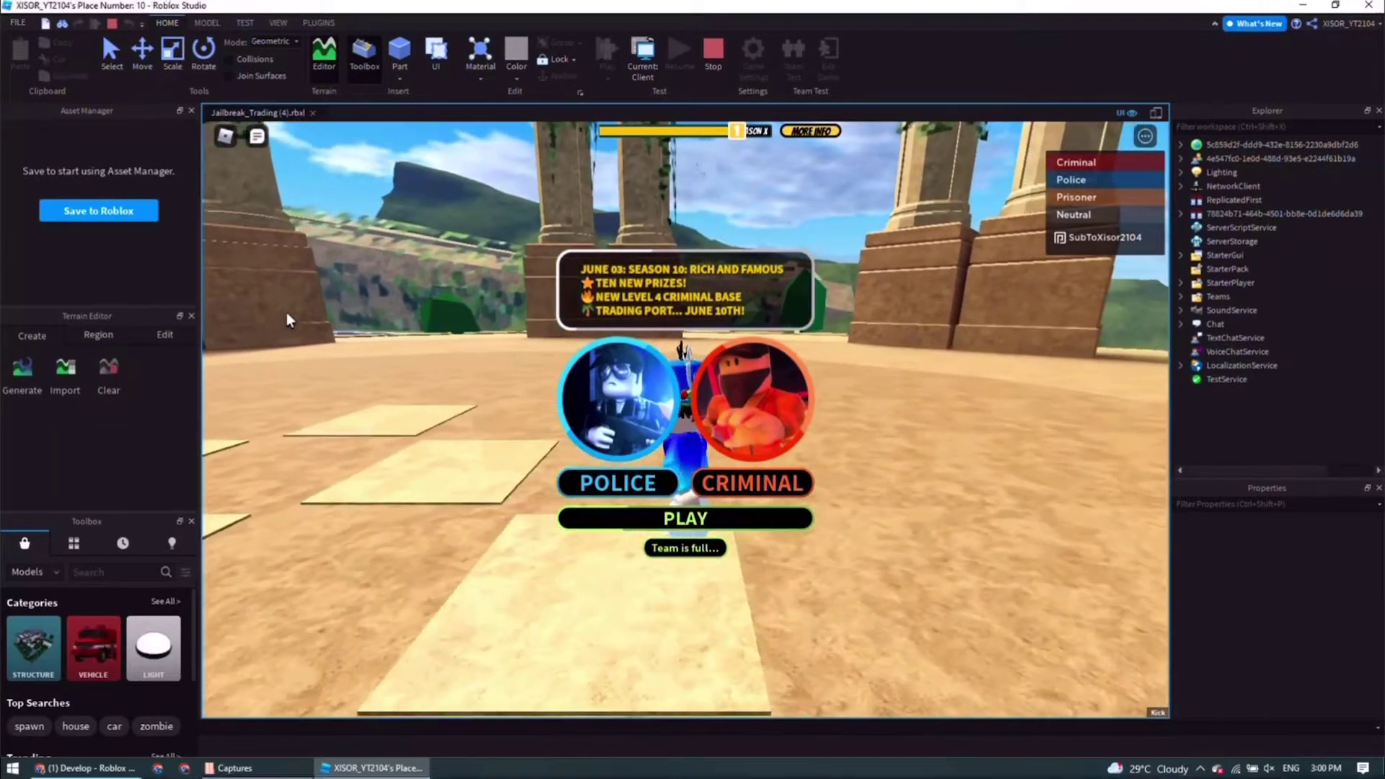
pyautogui.hotkey('shift', 'p')
pyautogui.press('w')
pyautogui.press('w')
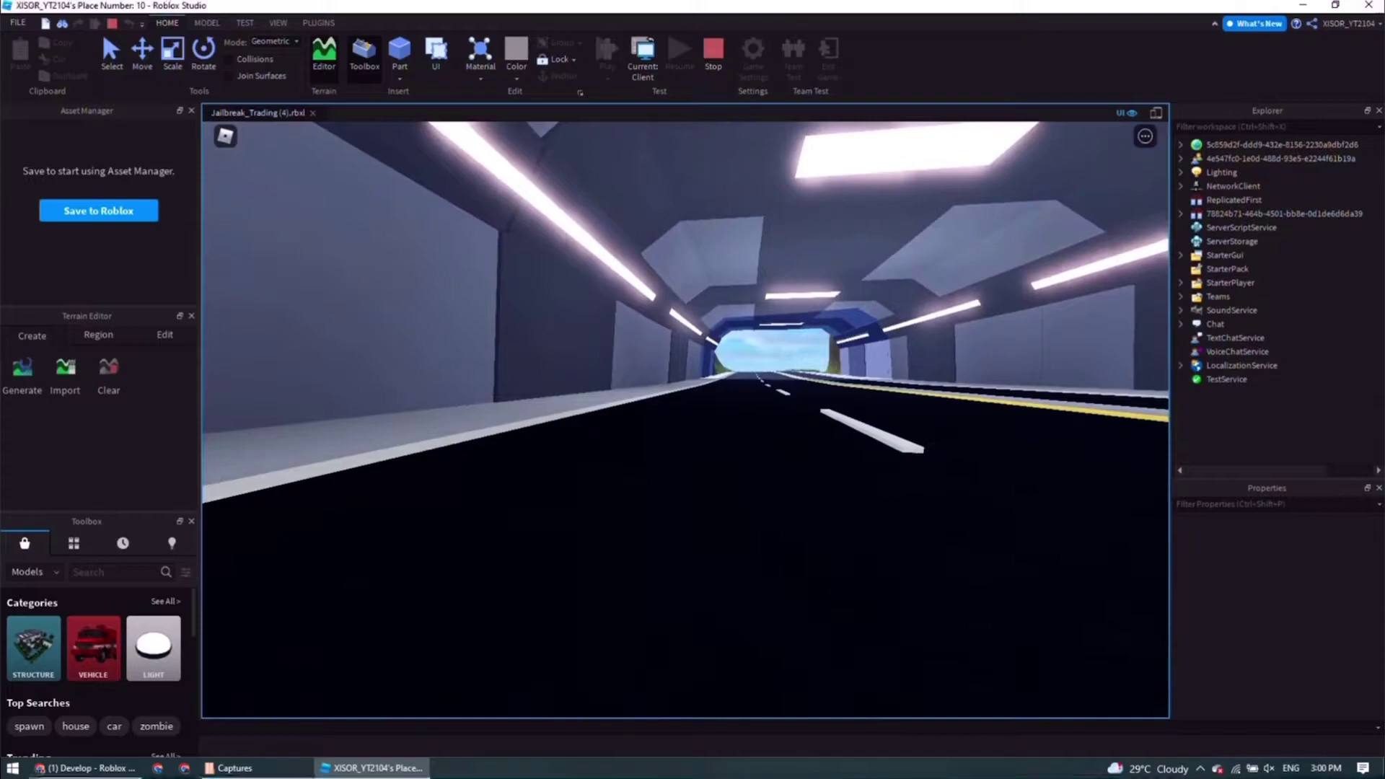
# - Set the play test's graphics mode to Manual and resume the free-camera flight towards the tunnel exit
pyautogui.click(225, 135)
pyautogui.click(564, 205)
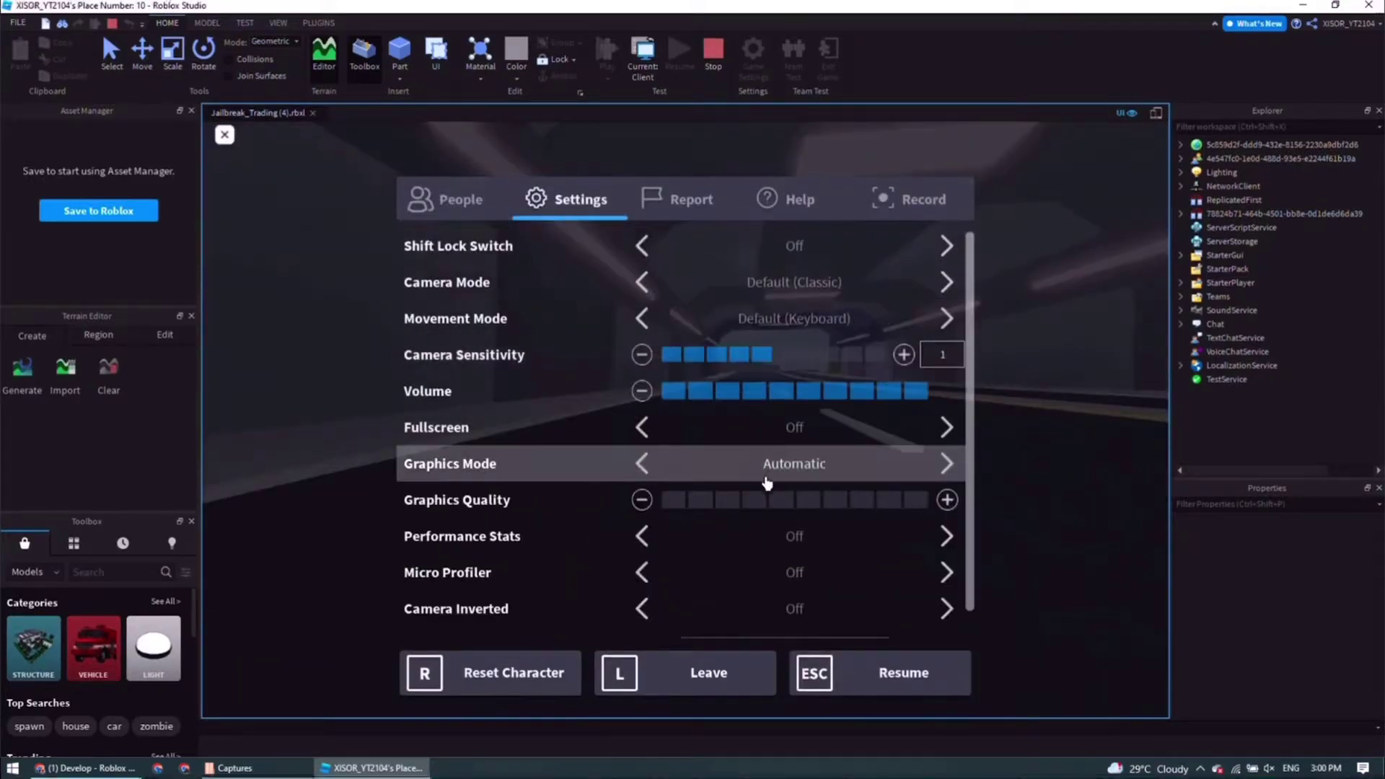
pyautogui.click(767, 482)
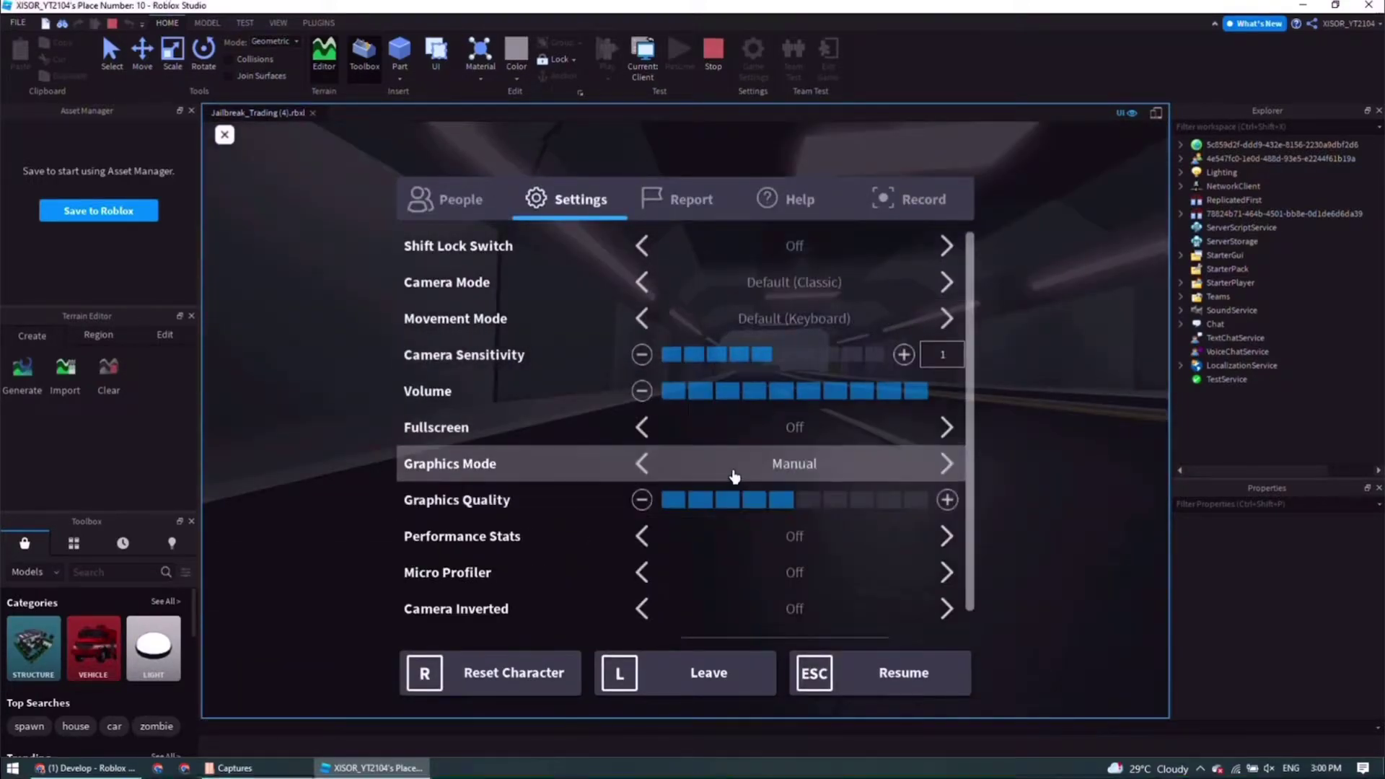
pyautogui.scroll(-1, 786, 577)
pyautogui.click(874, 696)
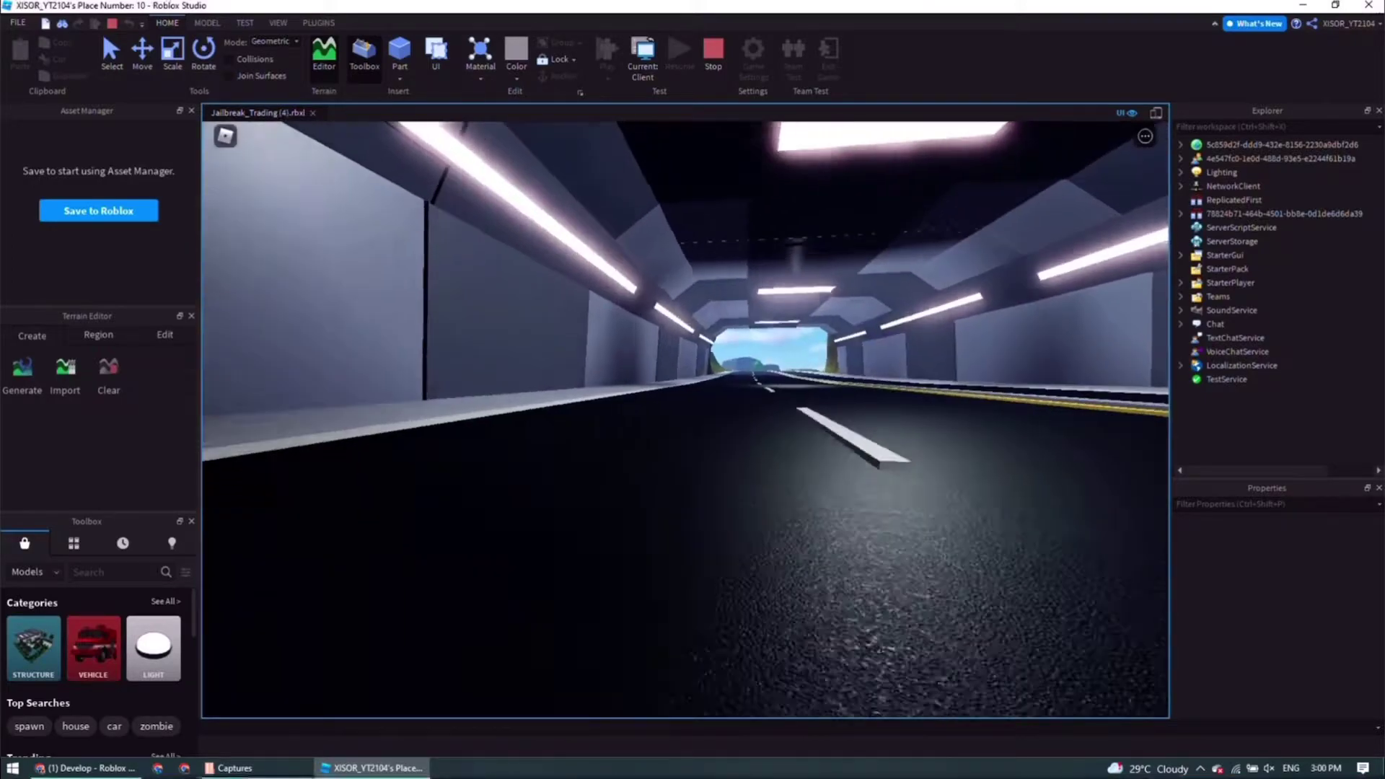
pyautogui.press('w')
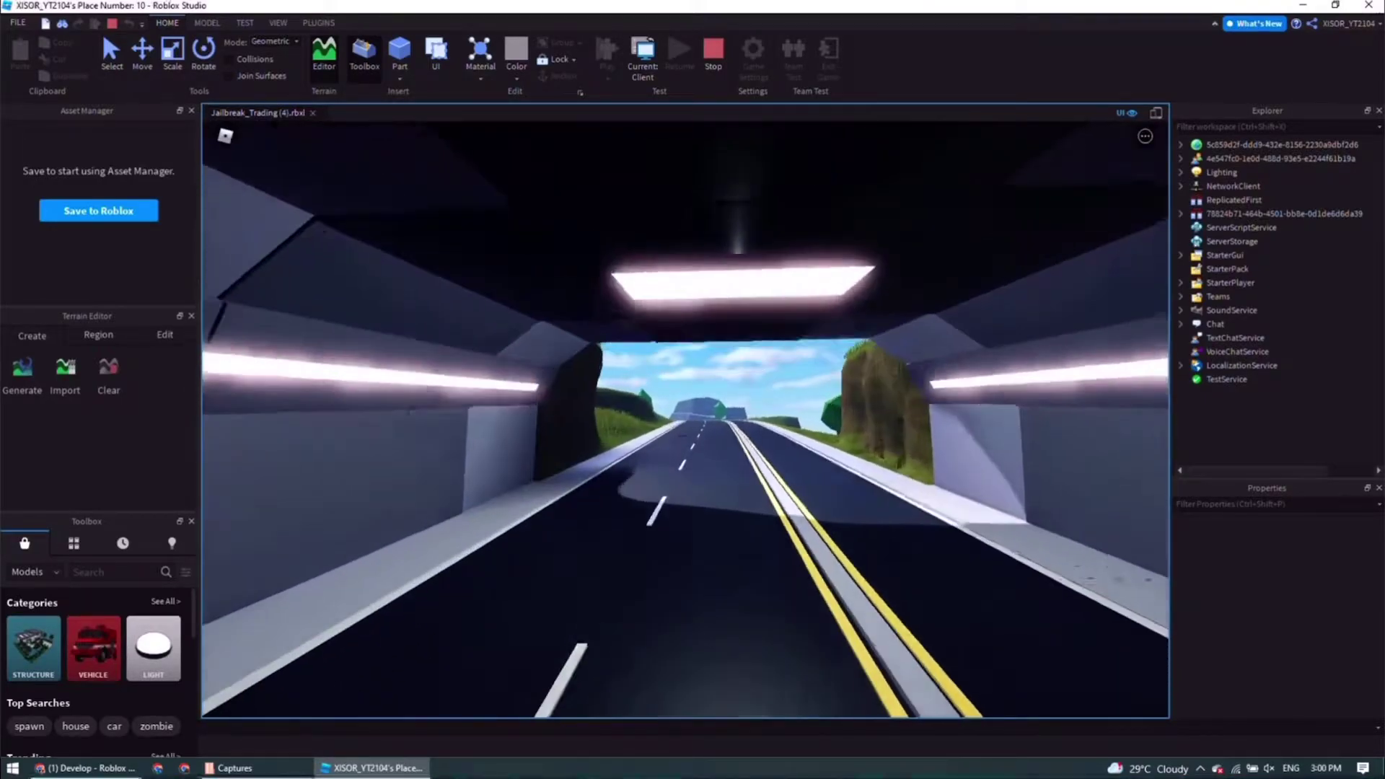